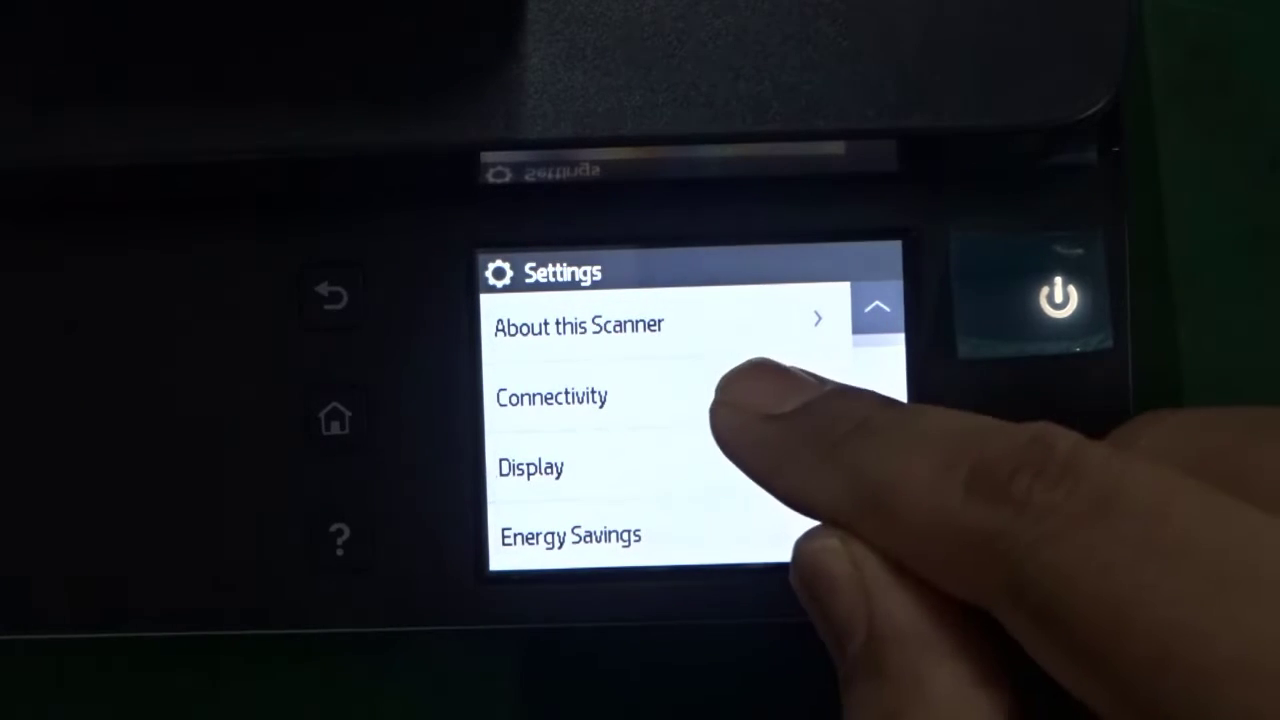
pyautogui.click(750, 395)
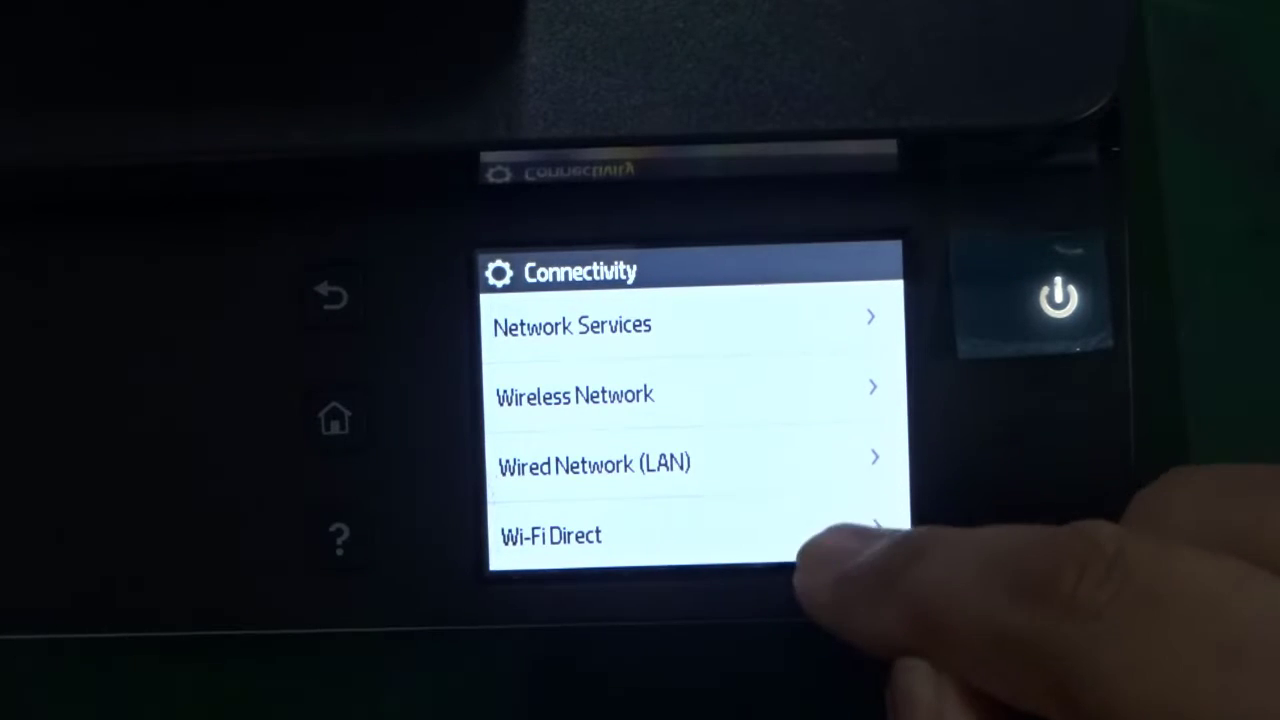
pyautogui.click(800, 465)
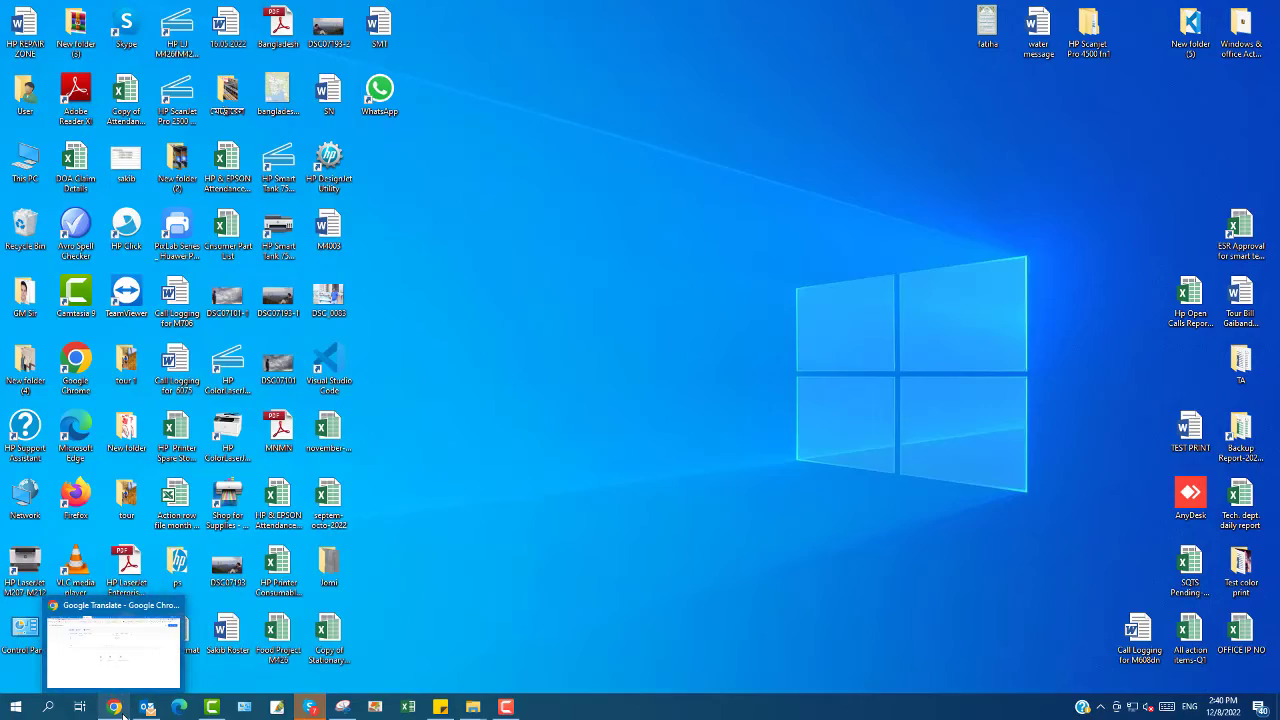
# - Switch to Chrome and open the scanner's web interface at 169.254.117.222 in a new tab
pyautogui.click(110, 640)
pyautogui.click(1094, 11)
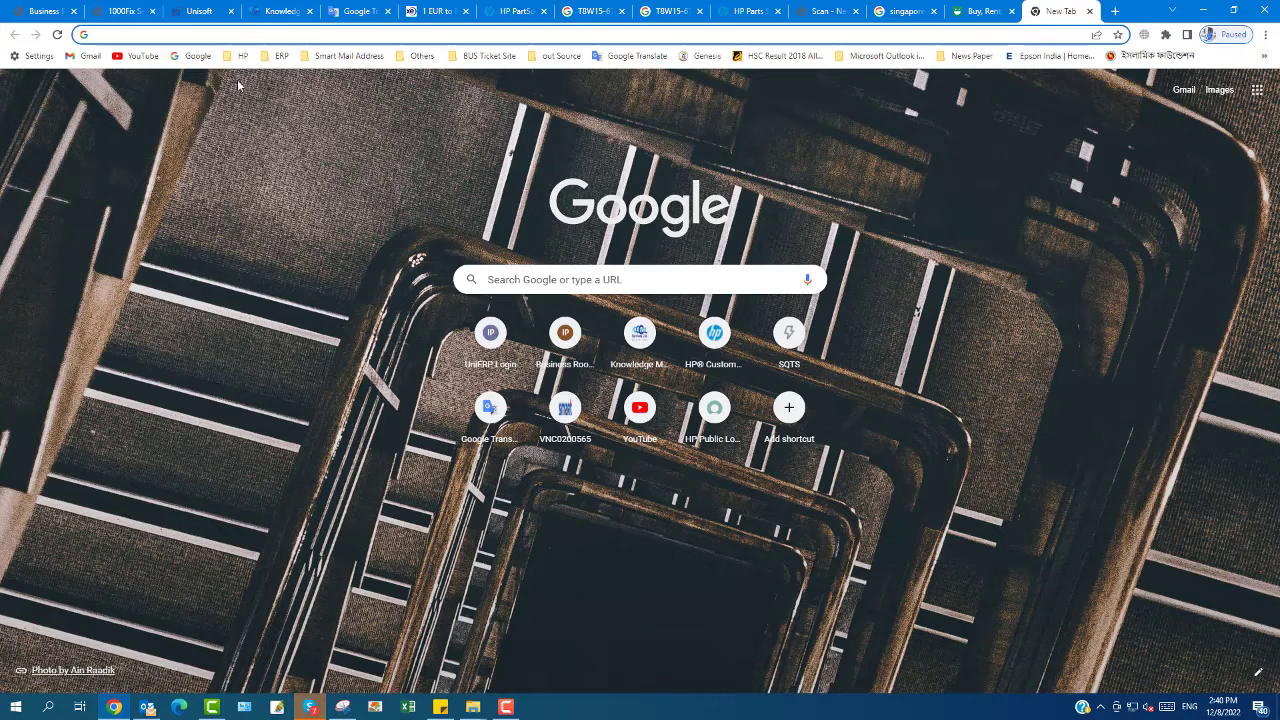
pyautogui.click(176, 34)
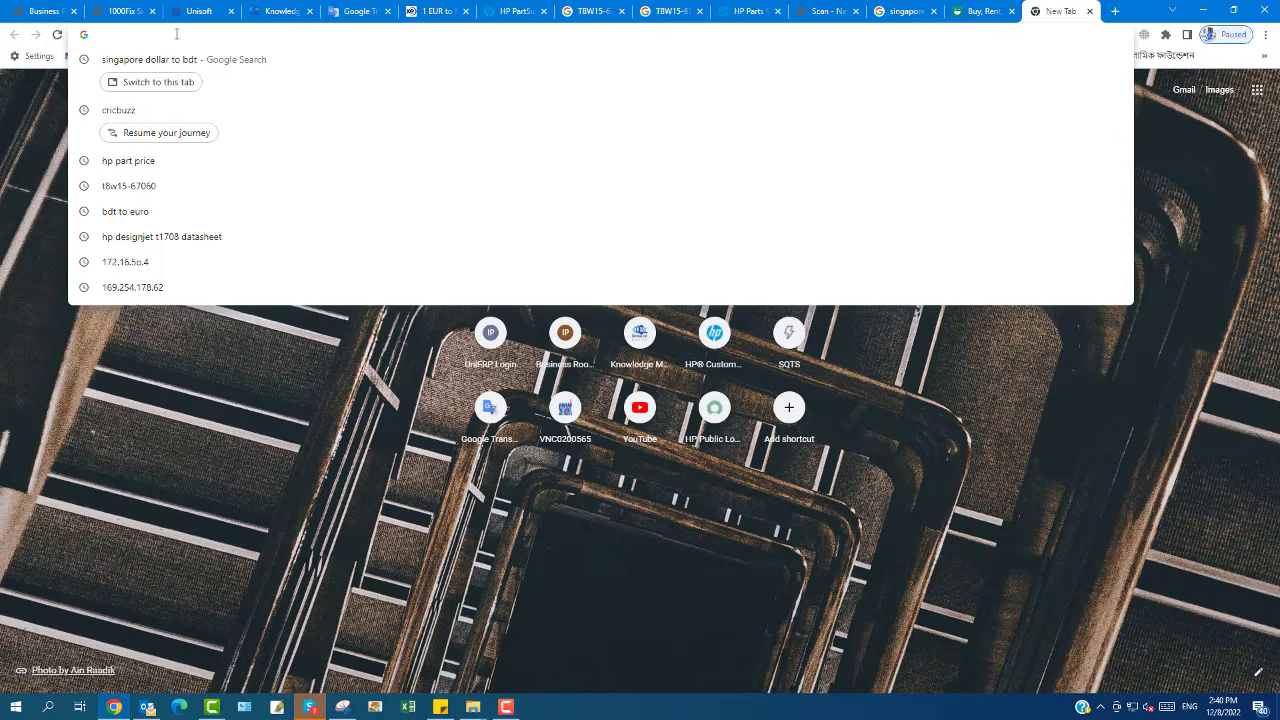
pyautogui.write('169')
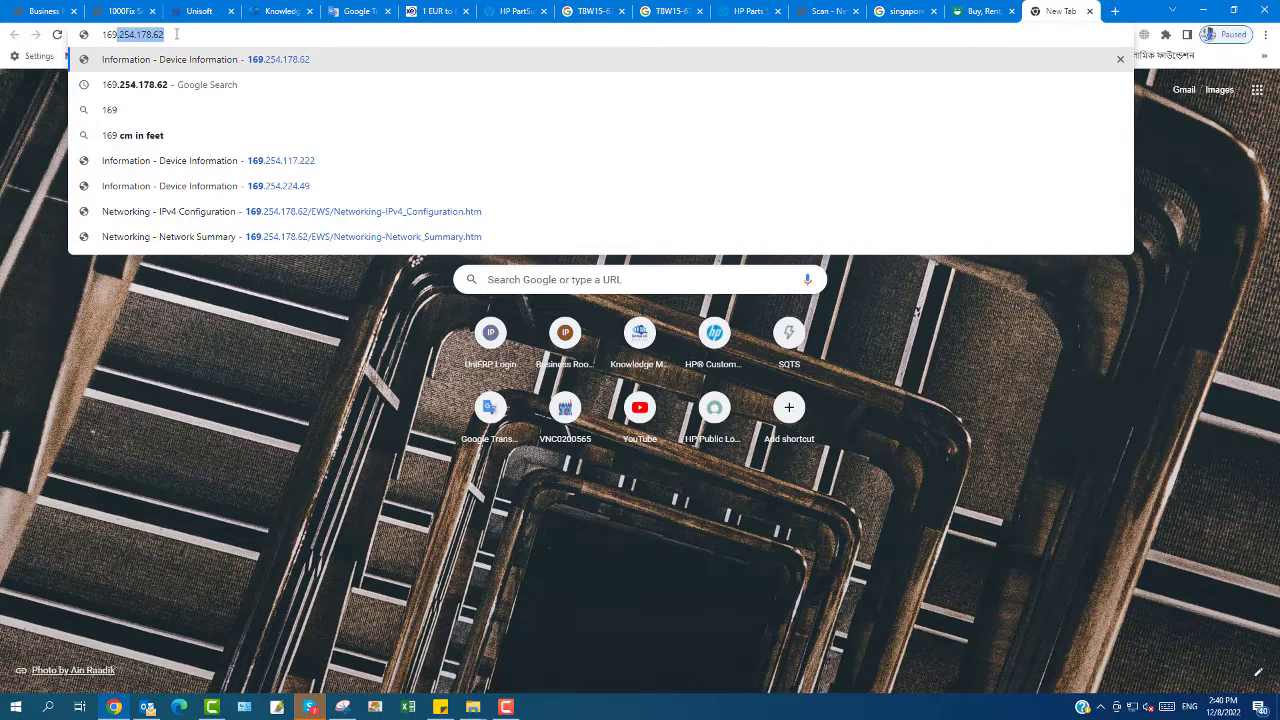
pyautogui.write('.254')
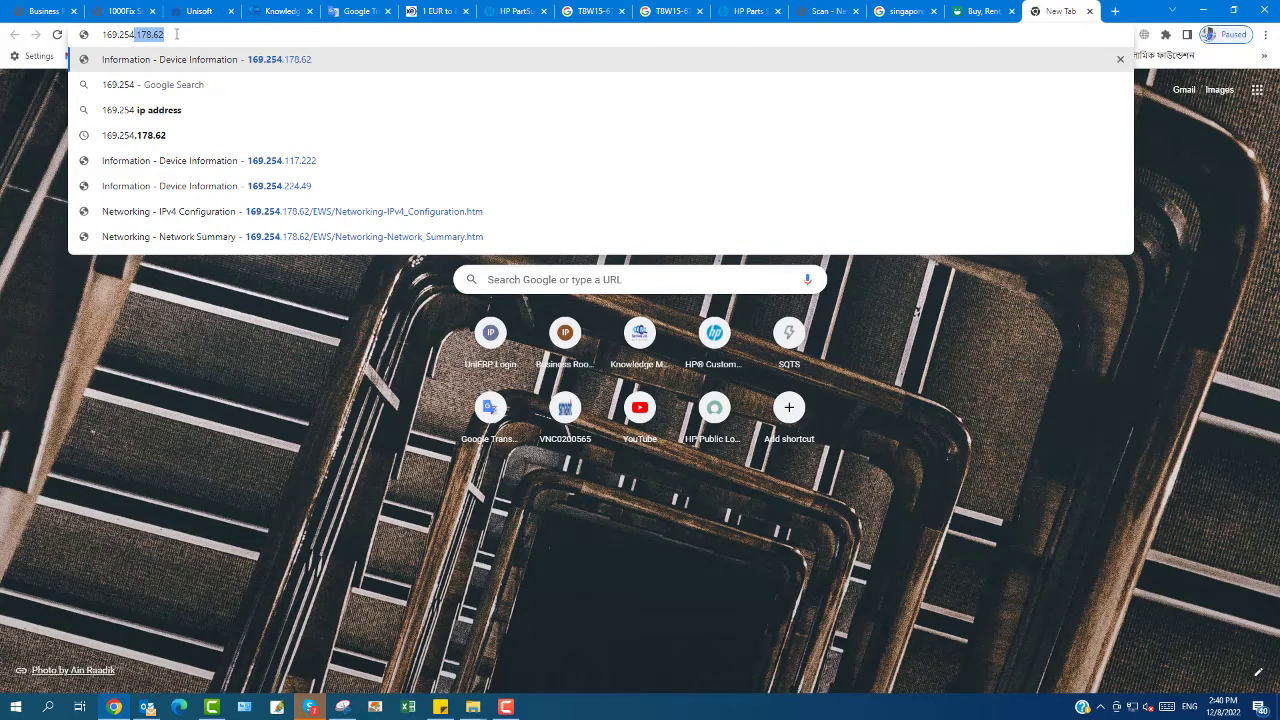
pyautogui.write('.')
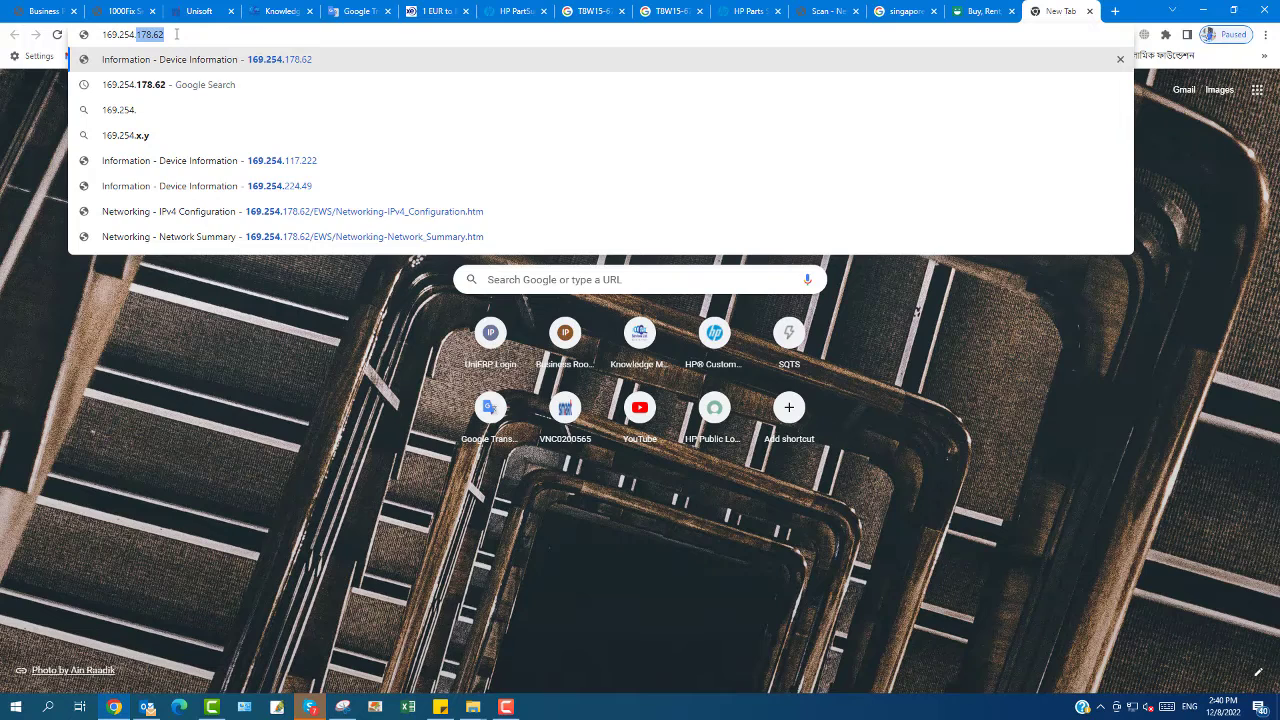
pyautogui.write('117.222')
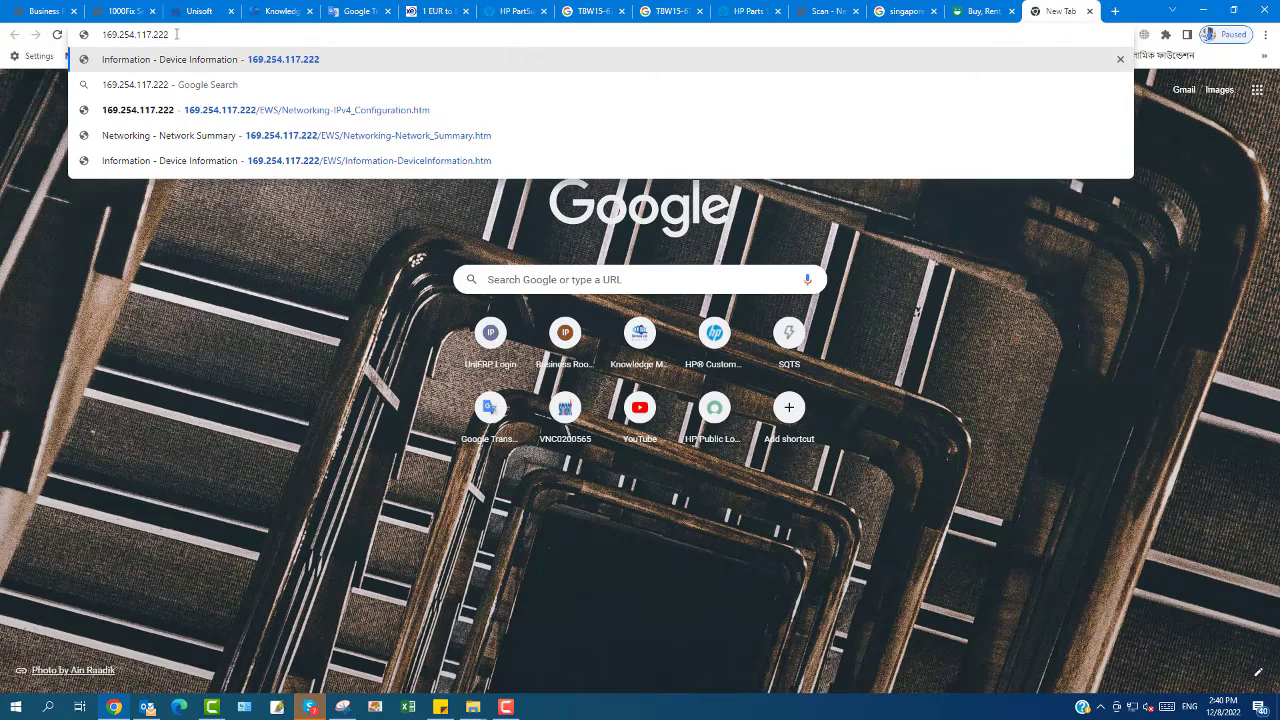
pyautogui.press('Return')
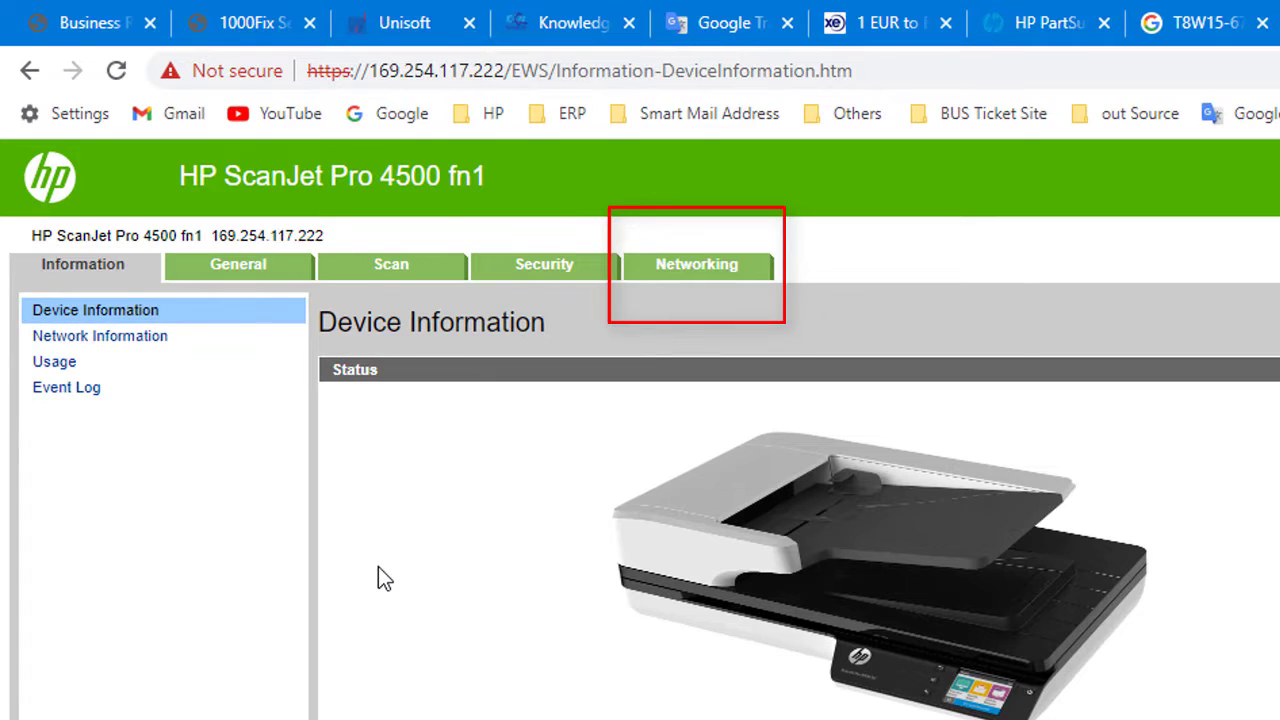
# - Open the scanner's IPv4 configuration and set the IP preferred address method to Manual
pyautogui.click(707, 284)
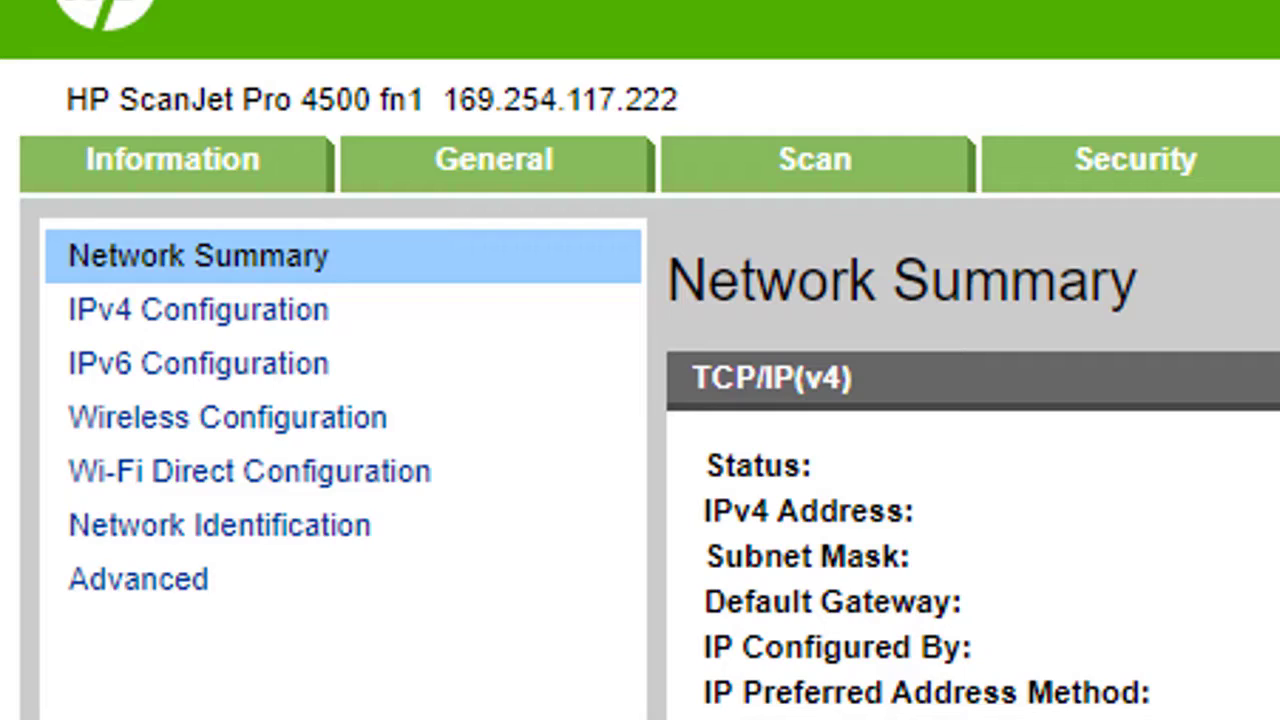
pyautogui.click(283, 312)
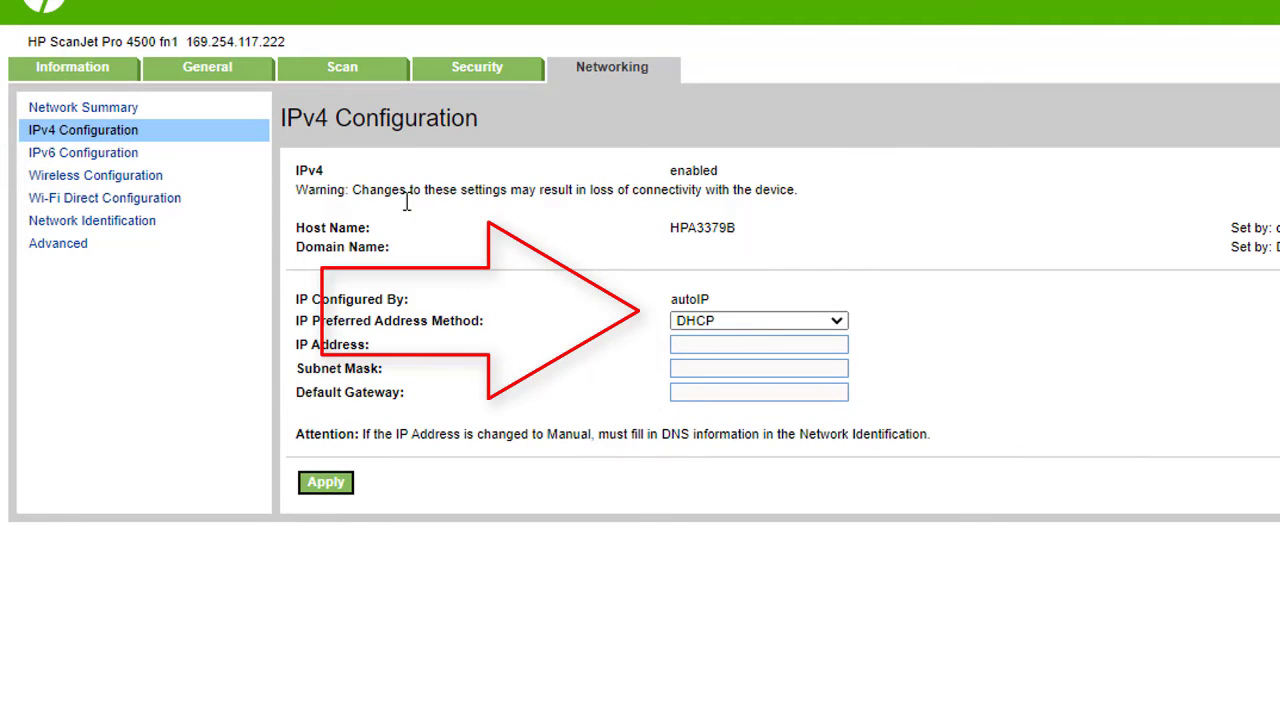
pyautogui.click(820, 320)
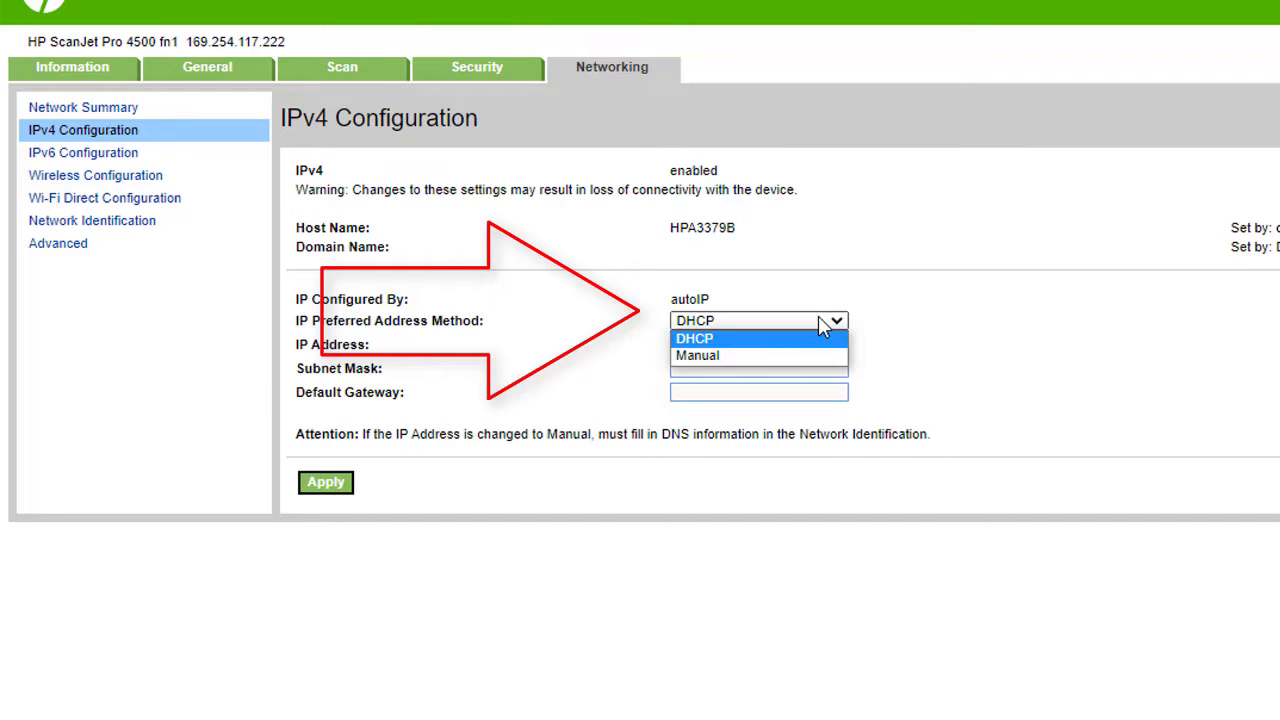
pyautogui.click(752, 356)
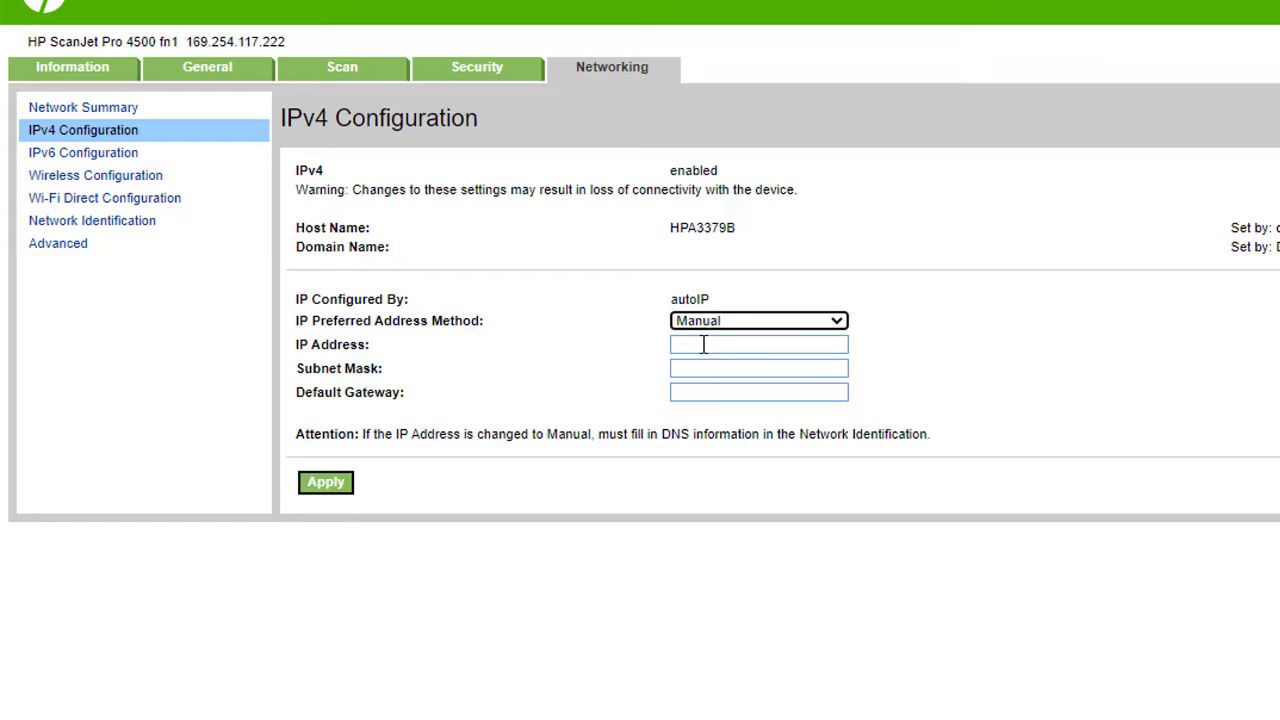
# - Apply IP address 172.17.40.71, subnet mask 255.255.255.0 and default gateway 172.17.40.1, waiting for the page to respond
pyautogui.click(704, 344)
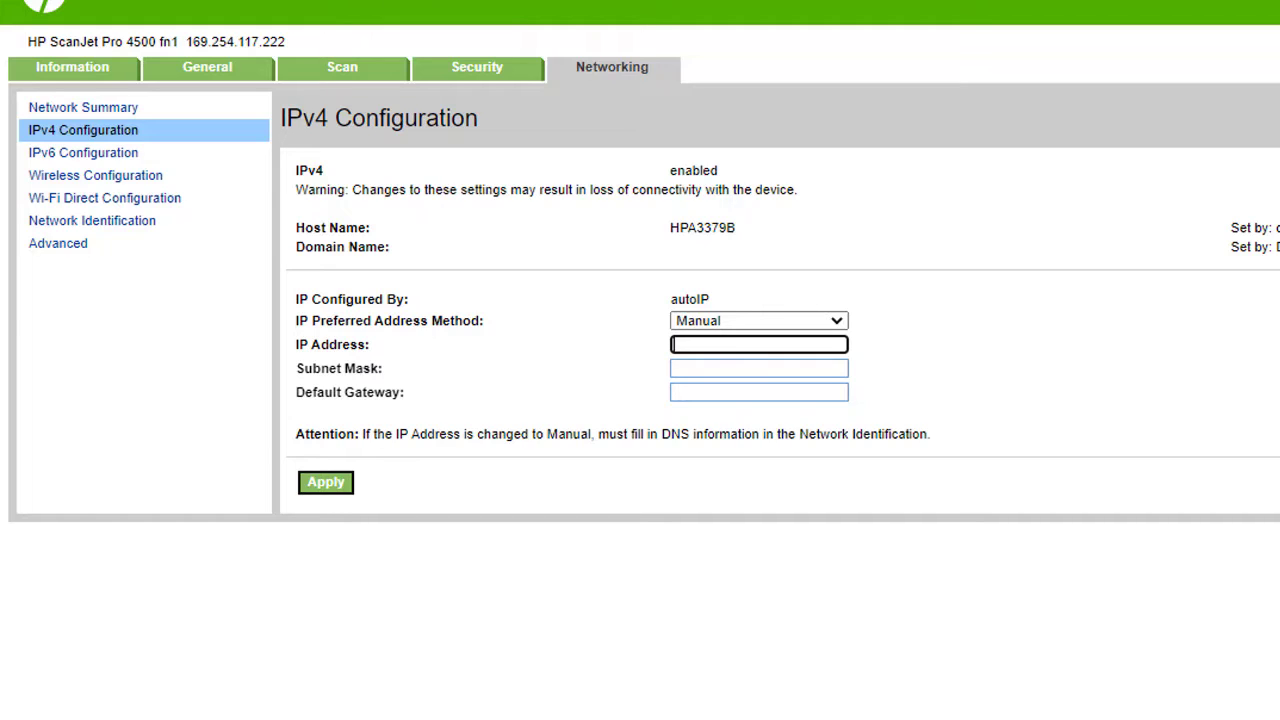
pyautogui.write('172.17.40.71')
pyautogui.click(720, 369)
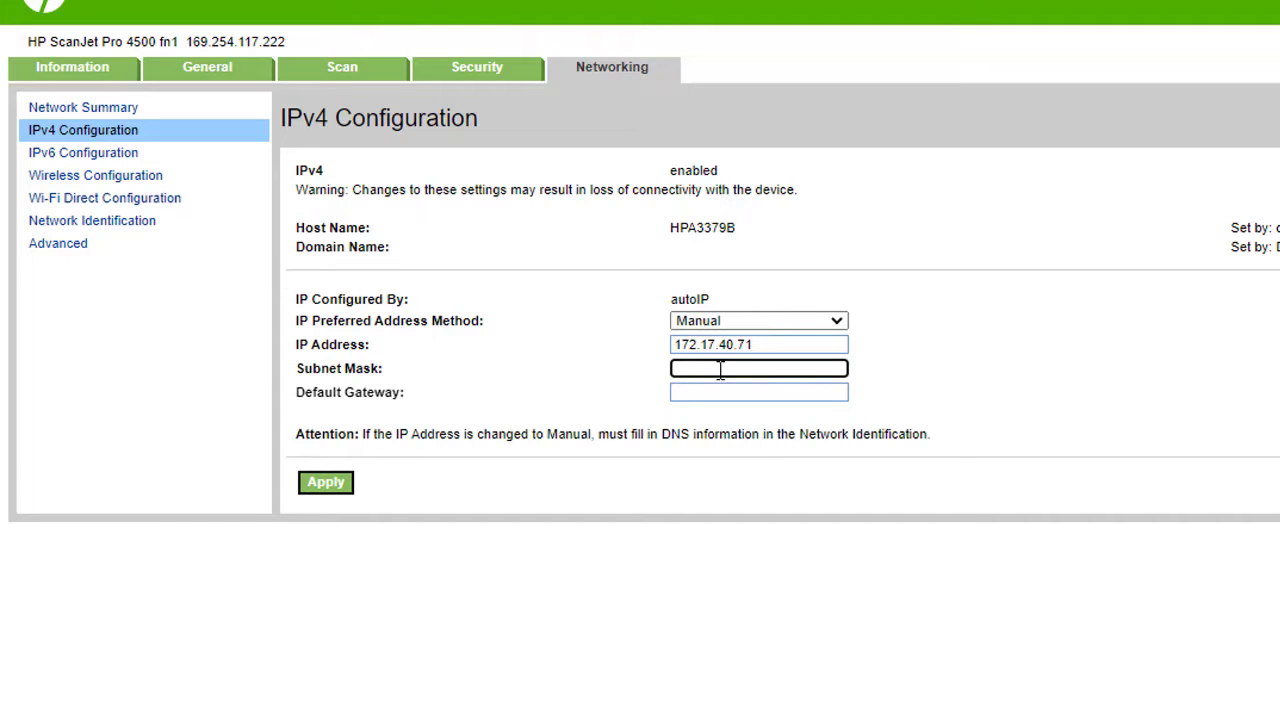
pyautogui.write('2')
pyautogui.press('BackSpace')
pyautogui.write('255.255.255.0')
pyautogui.click(739, 391)
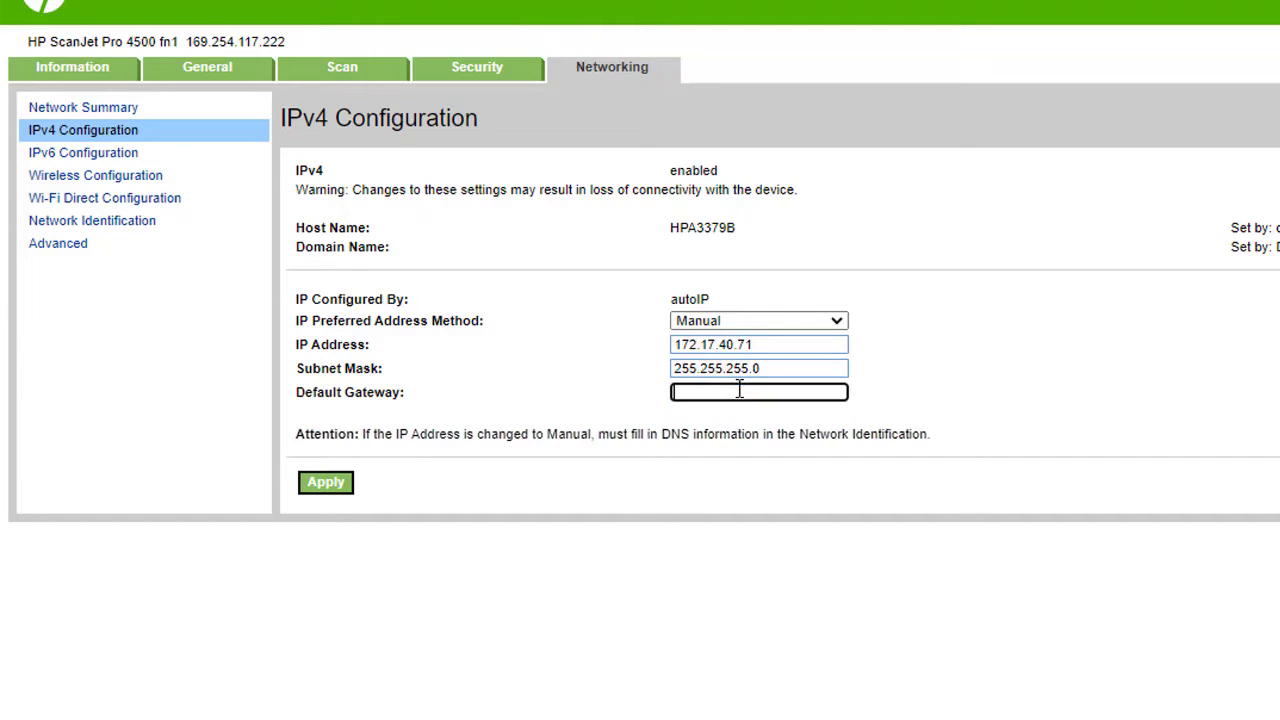
pyautogui.write('172.17.40.1')
pyautogui.click(325, 483)
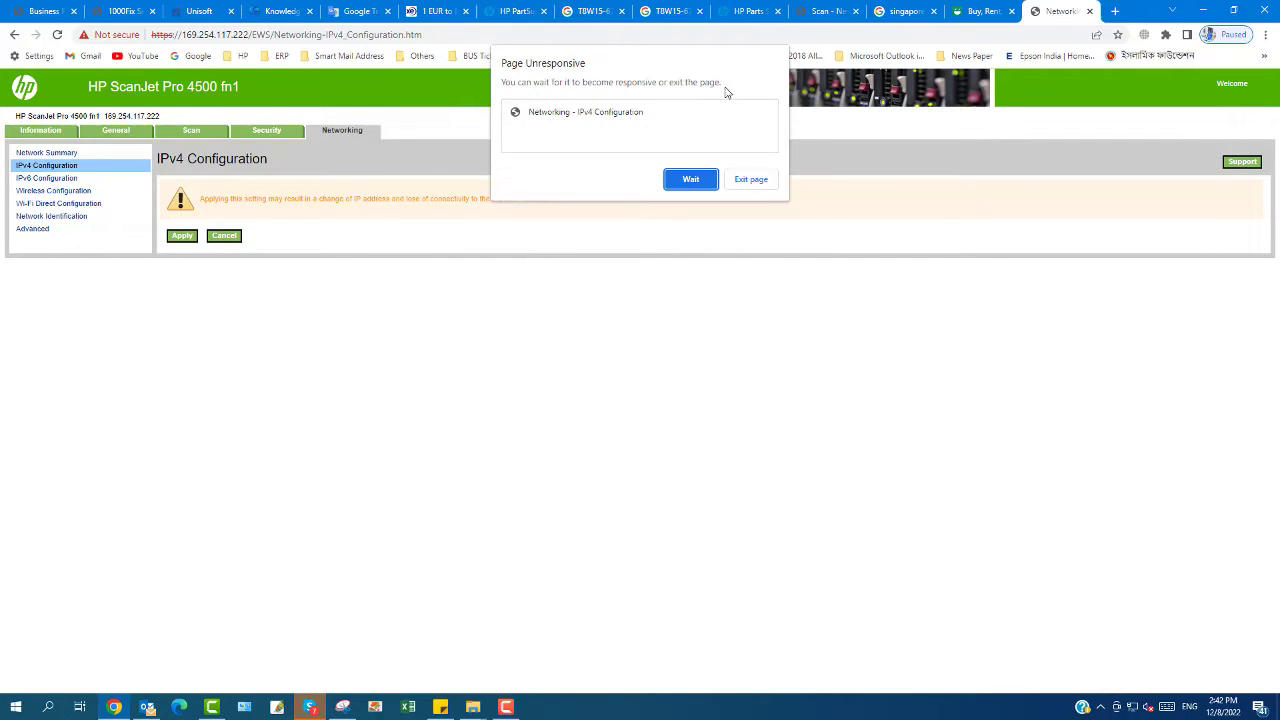
pyautogui.click(702, 181)
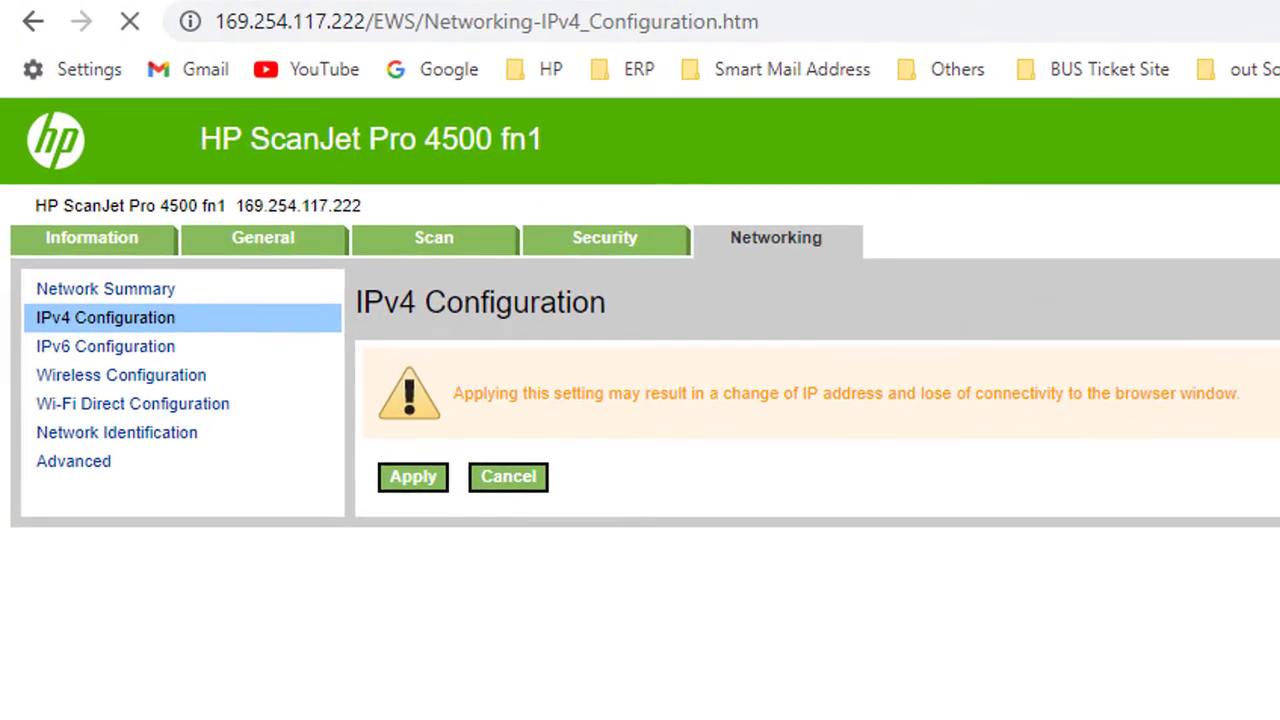
# - Open the scanner's web interface at 172.17.40.71 in a new tab, proceeding past the certificate warning
pyautogui.hotkey('ctrl', 't')
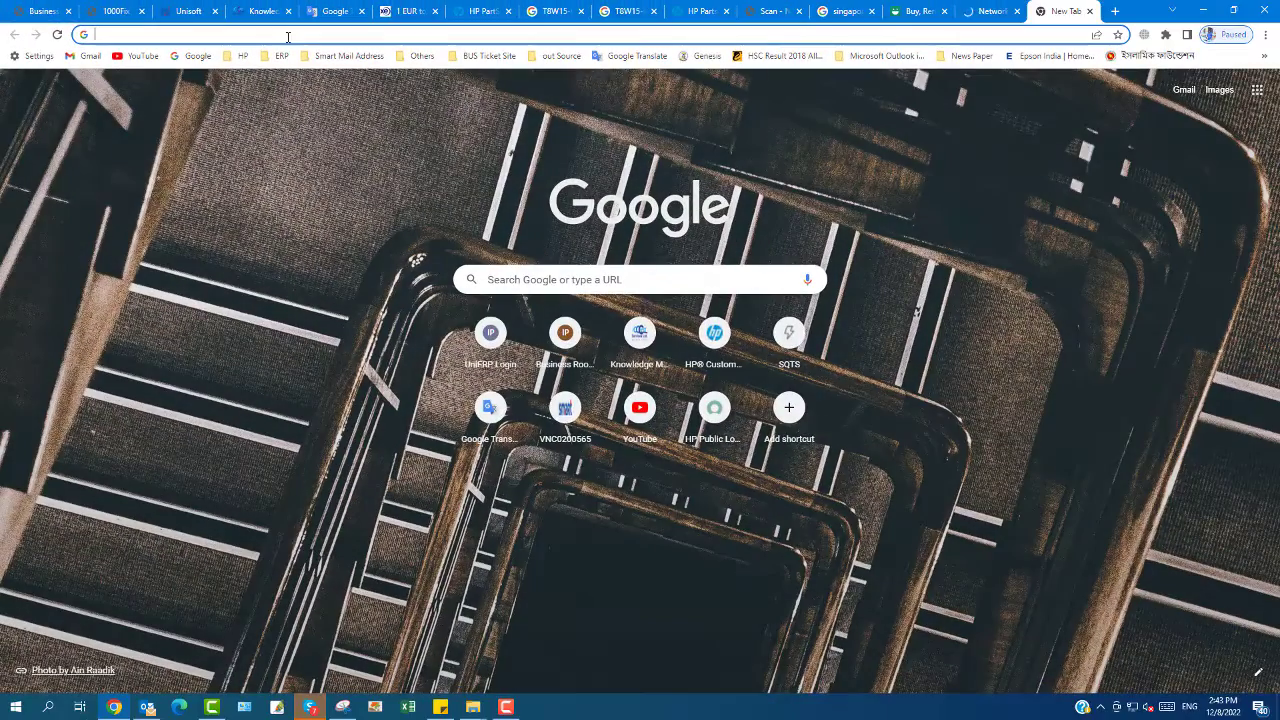
pyautogui.click(379, 30)
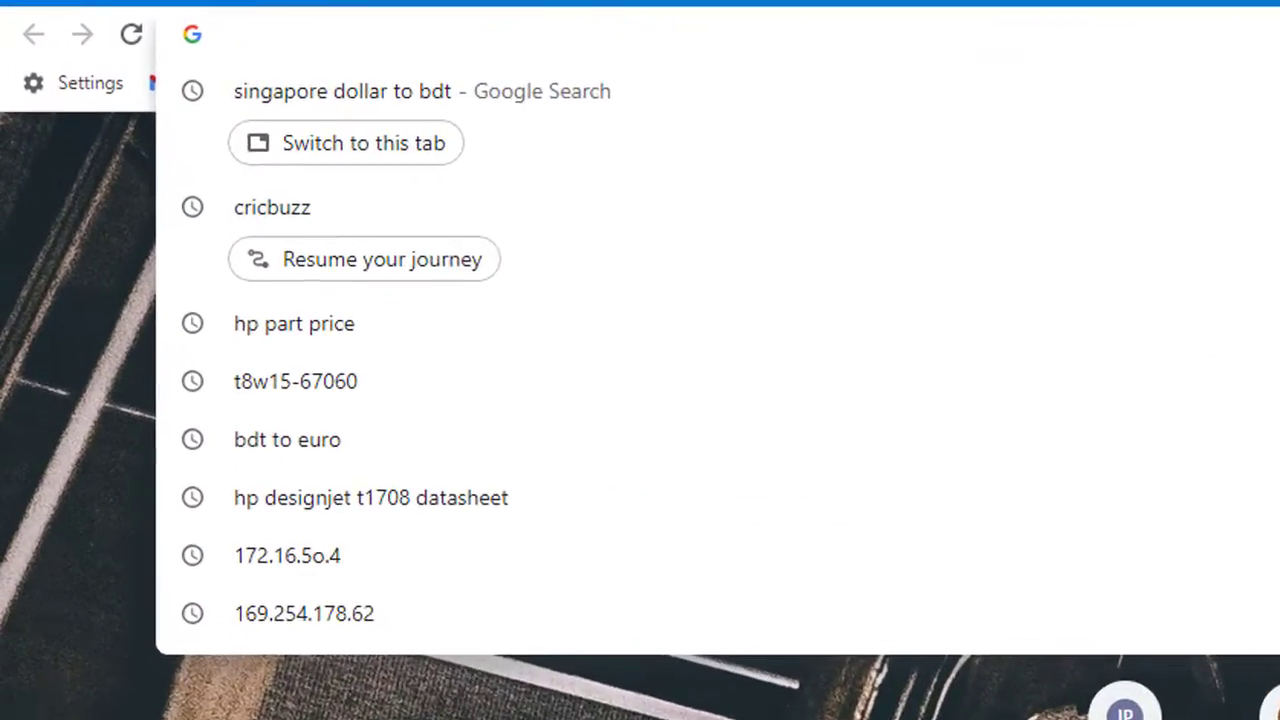
pyautogui.write('172')
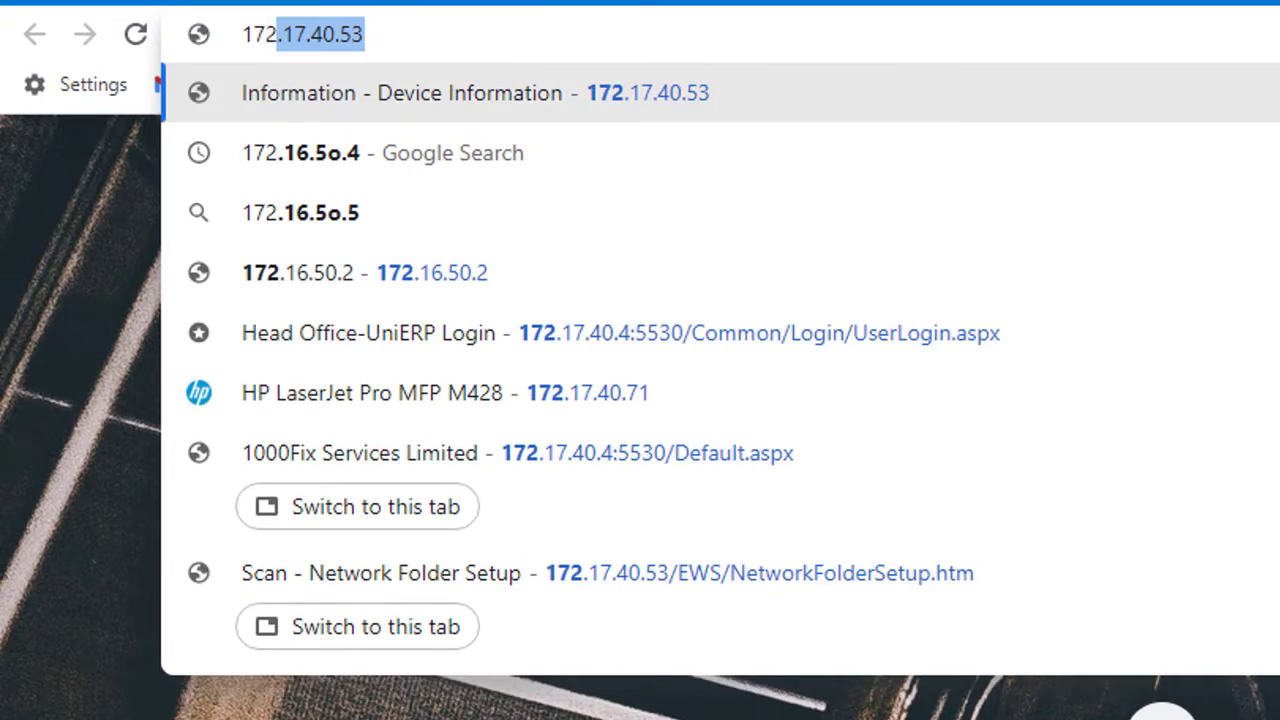
pyautogui.write('17.40.')
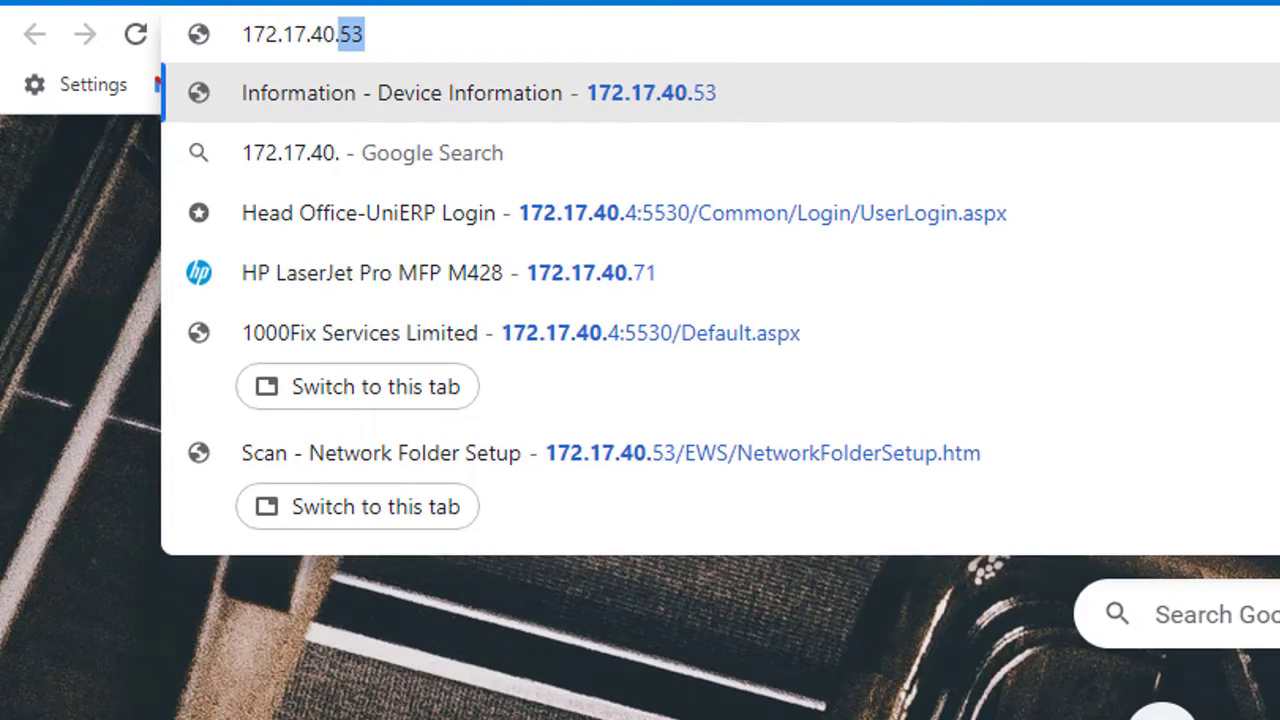
pyautogui.write('71')
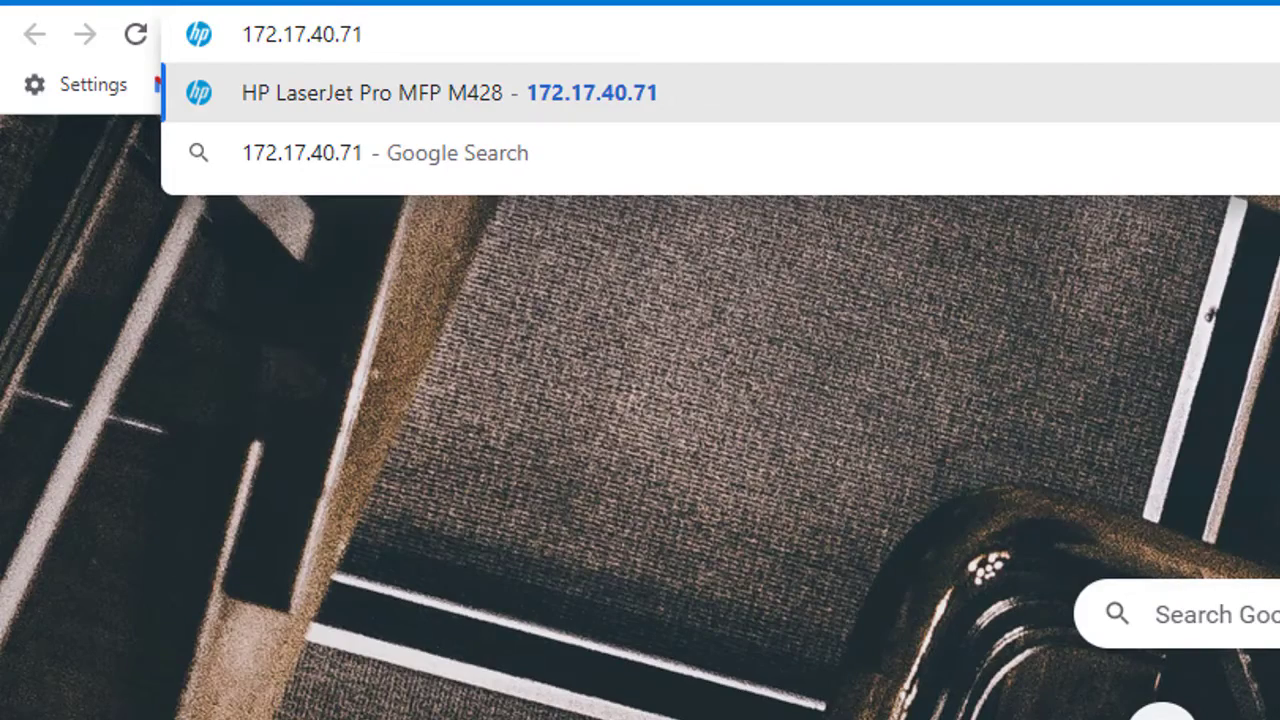
pyautogui.press('Return')
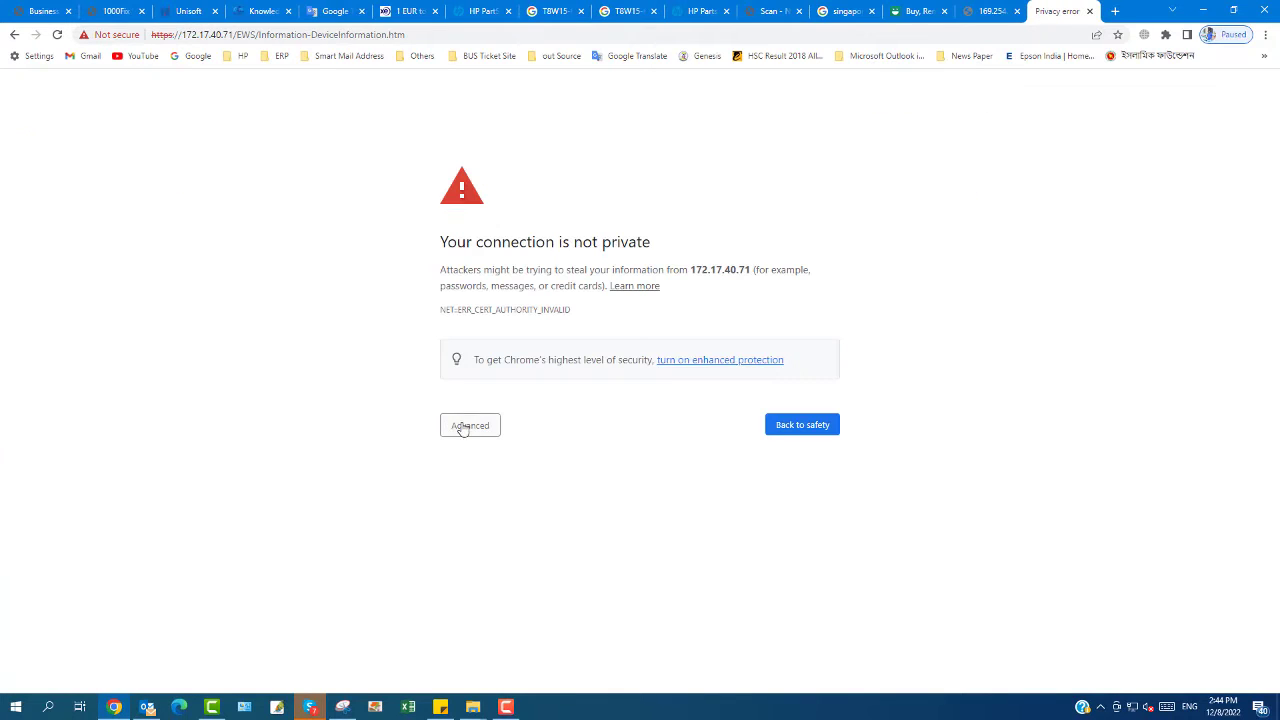
pyautogui.click(470, 426)
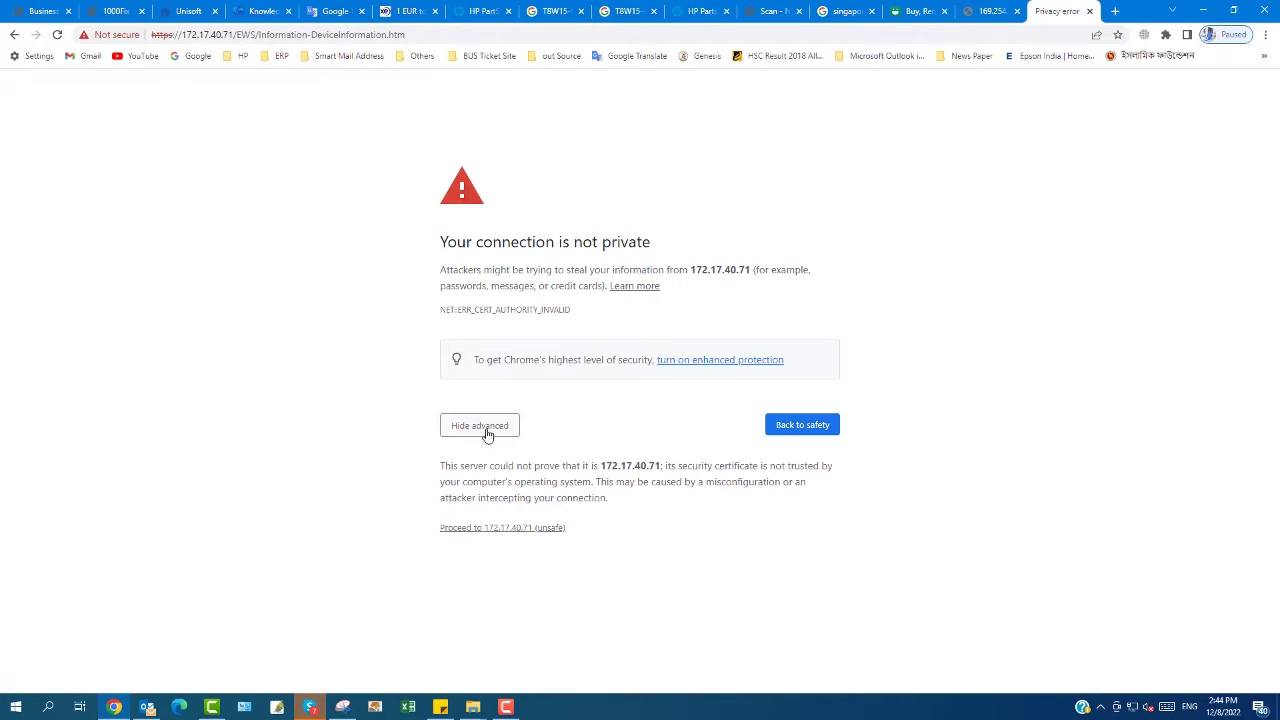
pyautogui.click(491, 530)
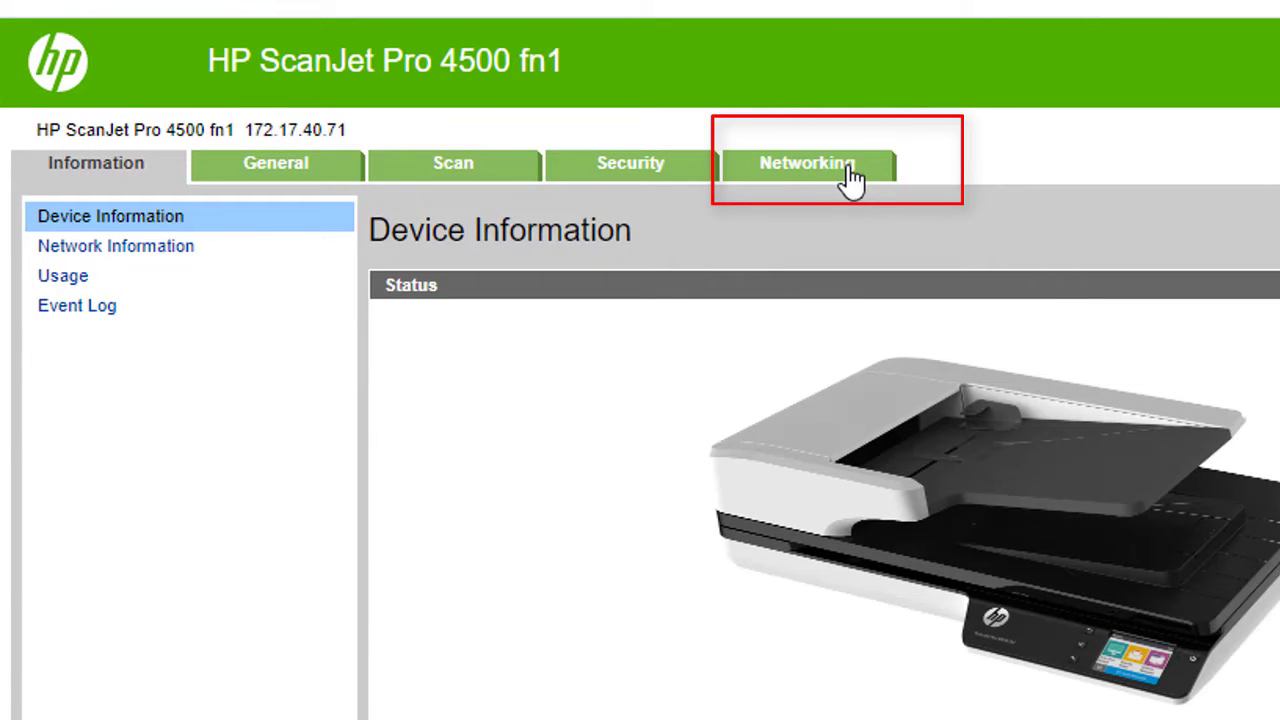
# - Open the scanner's Network Identification settings, where the DNS servers are configured
pyautogui.click(848, 178)
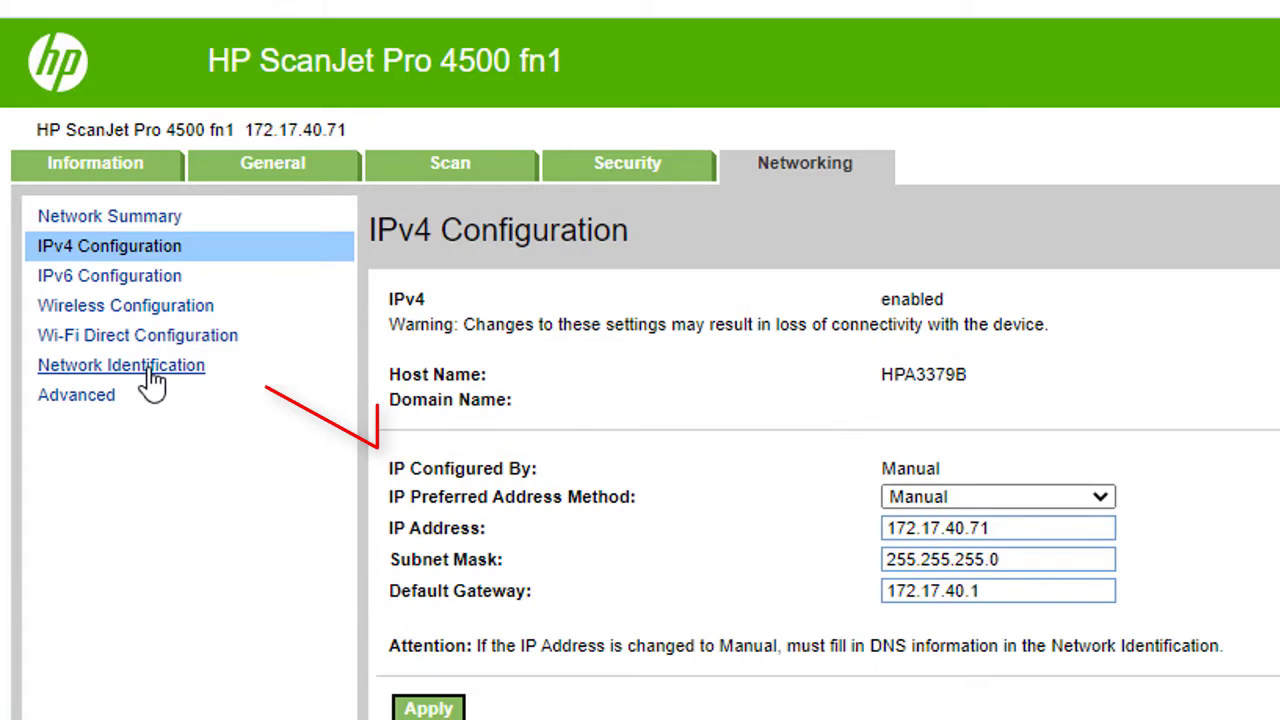
pyautogui.click(150, 370)
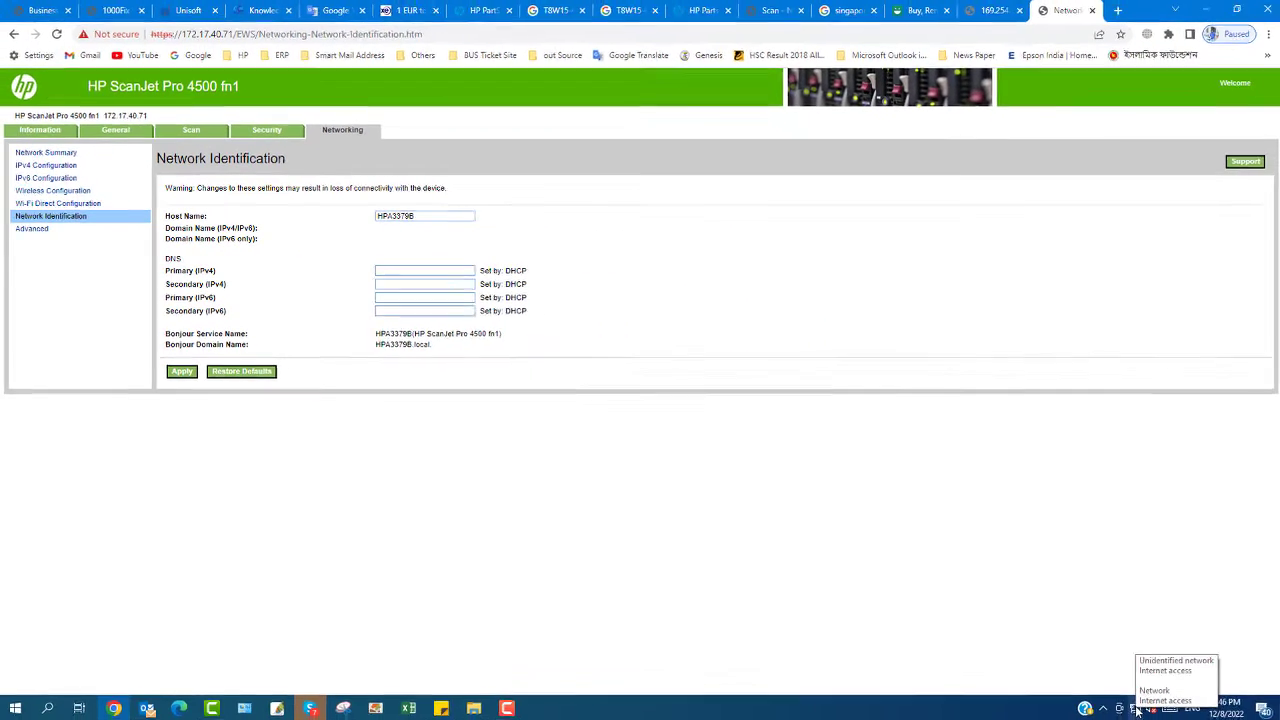
# - Switch to Windows network settings, examine the Ethernet adapter's connection details for the DNS servers, and close the connection windows
pyautogui.rightClick(1134, 708)
pyautogui.click(1140, 687)
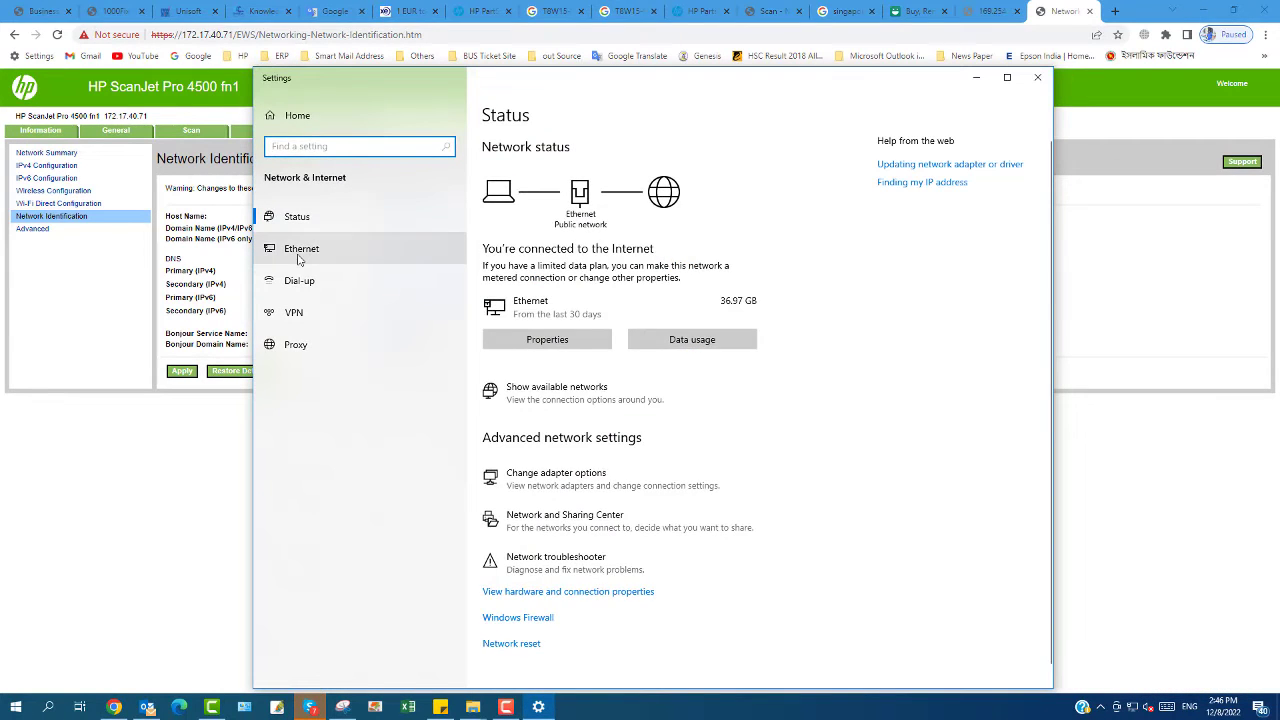
pyautogui.click(300, 249)
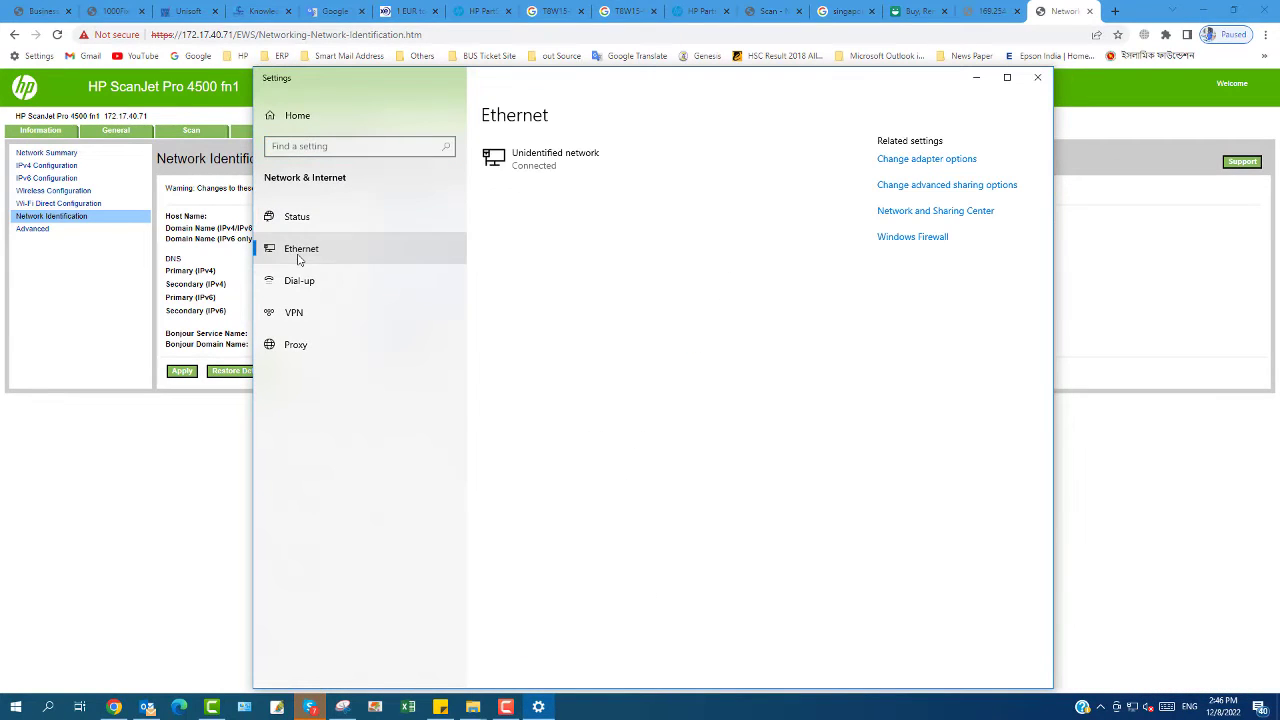
pyautogui.click(932, 159)
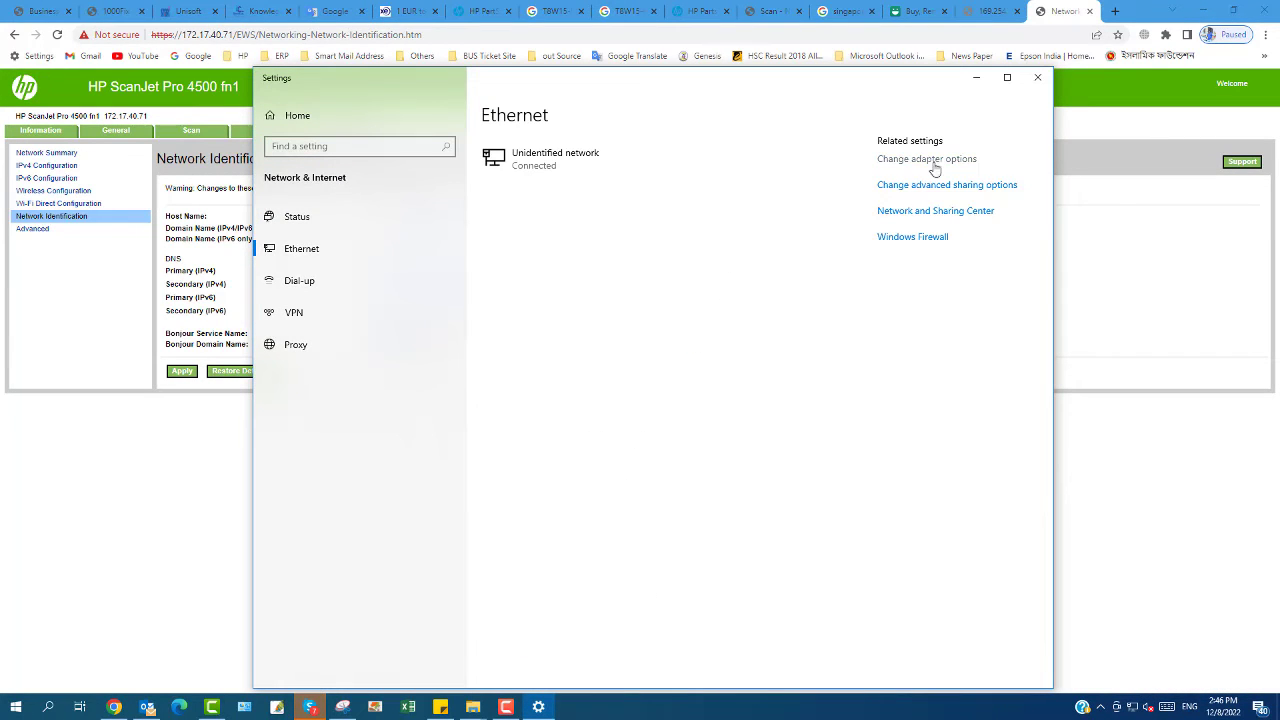
pyautogui.doubleClick(350, 177)
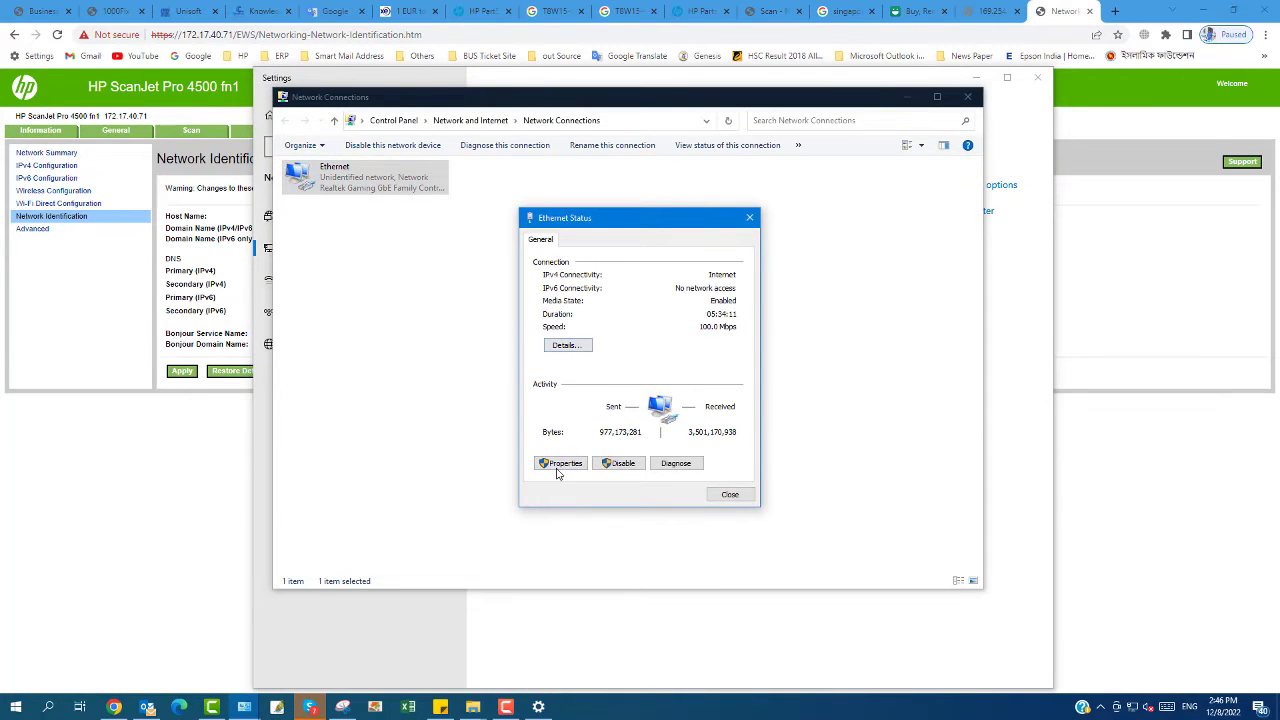
pyautogui.click(566, 345)
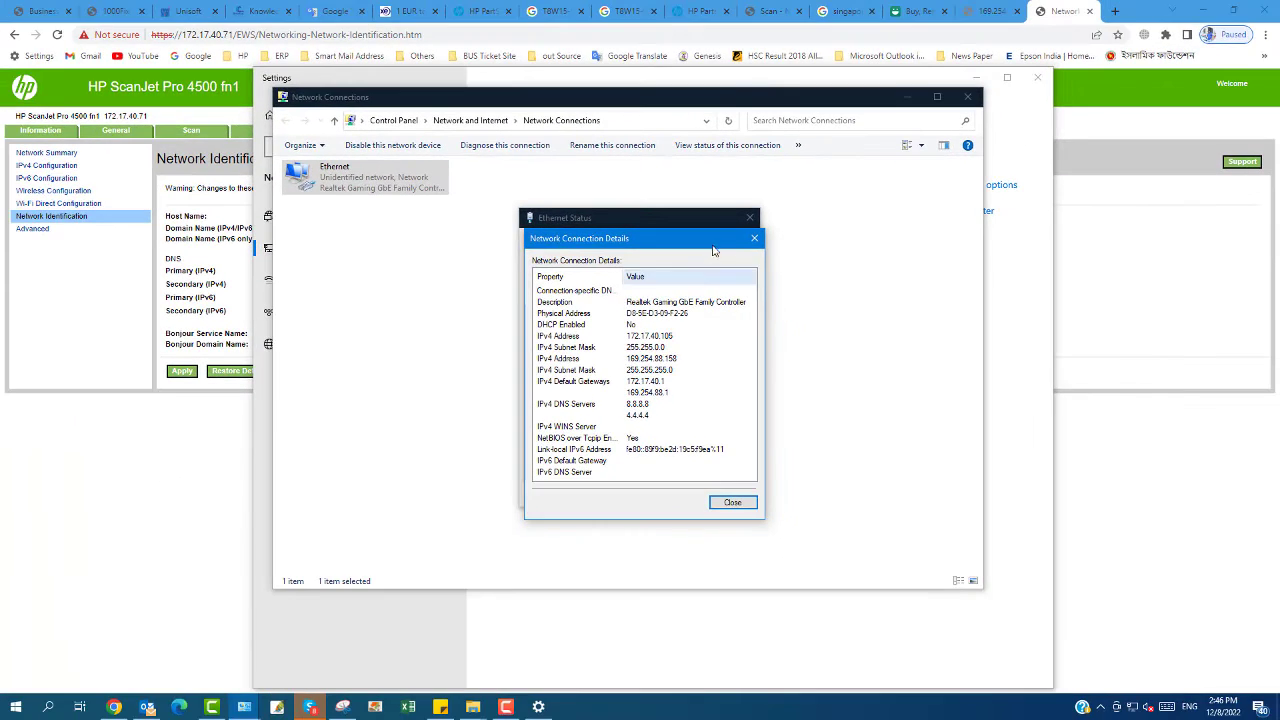
pyautogui.click(755, 241)
pyautogui.click(750, 217)
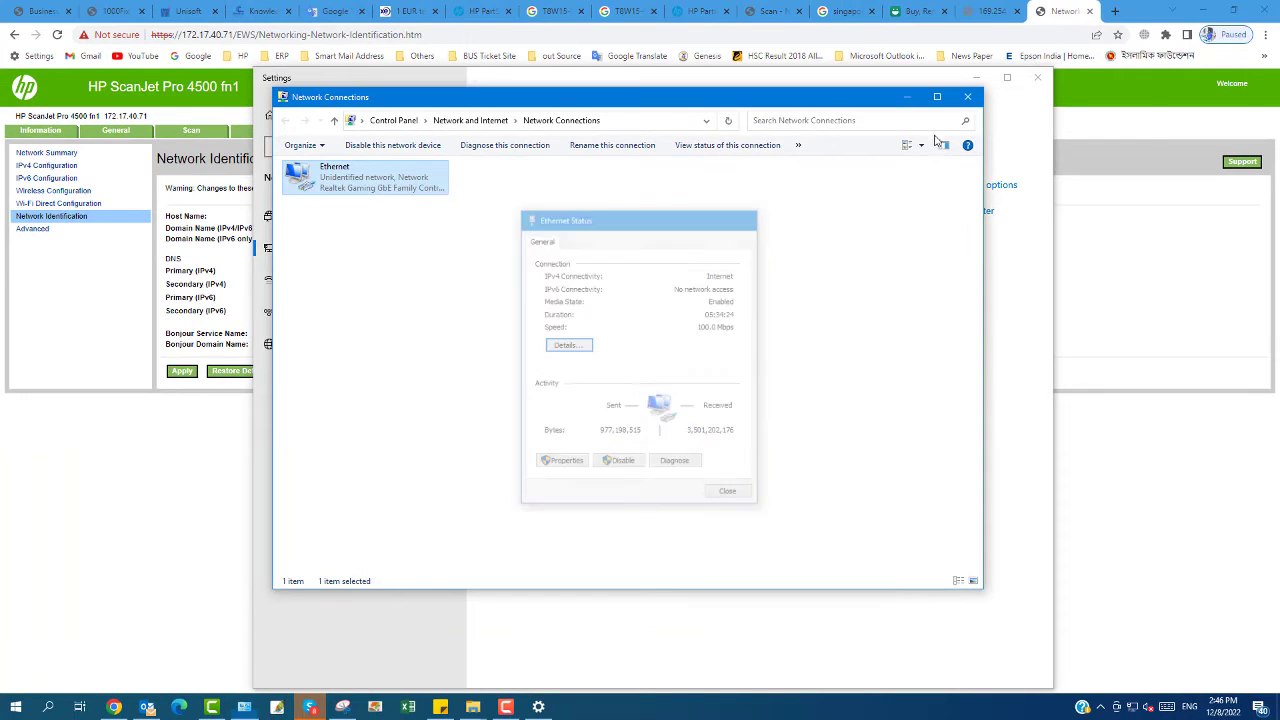
pyautogui.click(968, 97)
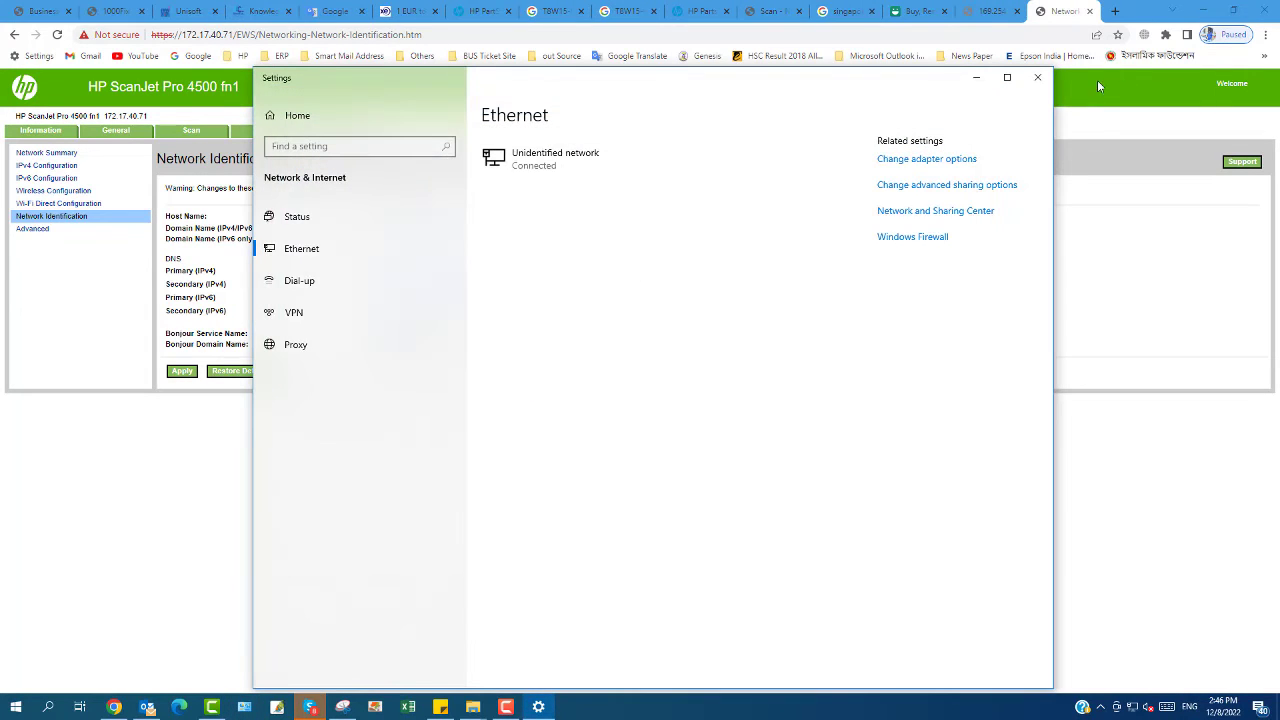
# - Close the Windows network settings, then set the scanner's IPv4 DNS servers to primary 8.8.8.8 and secondary 4.4.4.4 and apply them
pyautogui.click(1038, 78)
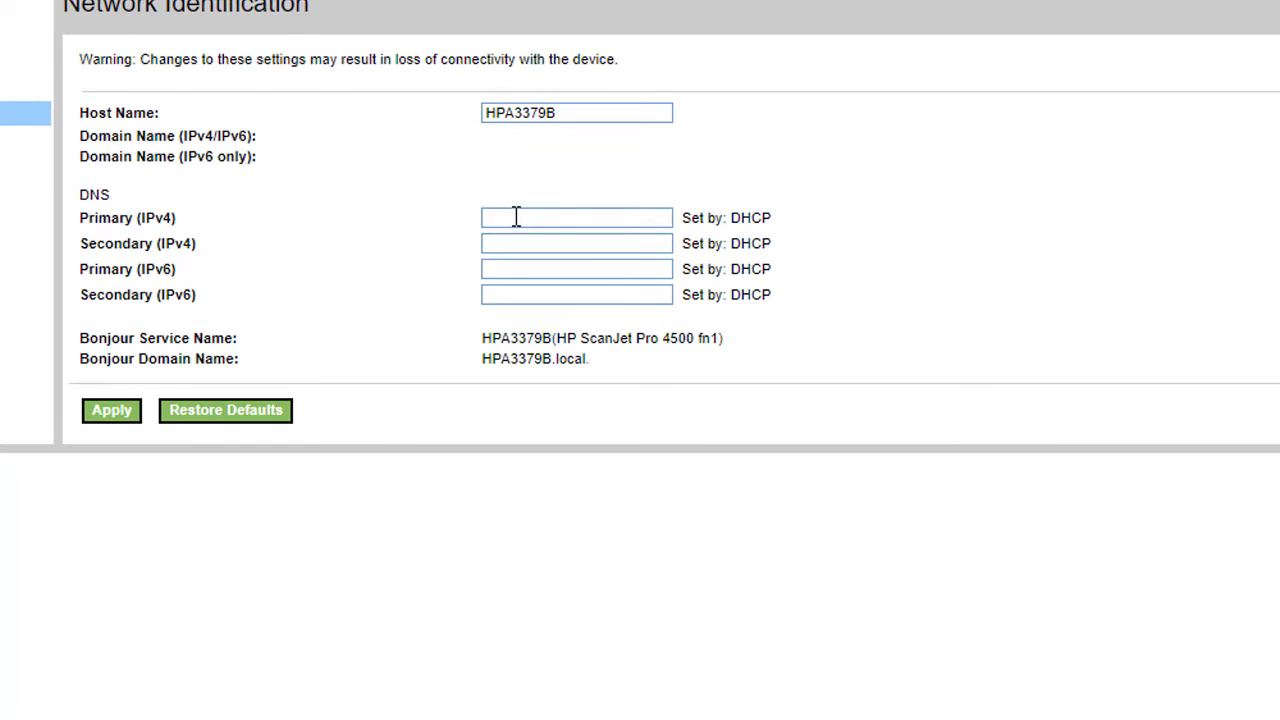
pyautogui.click(390, 270)
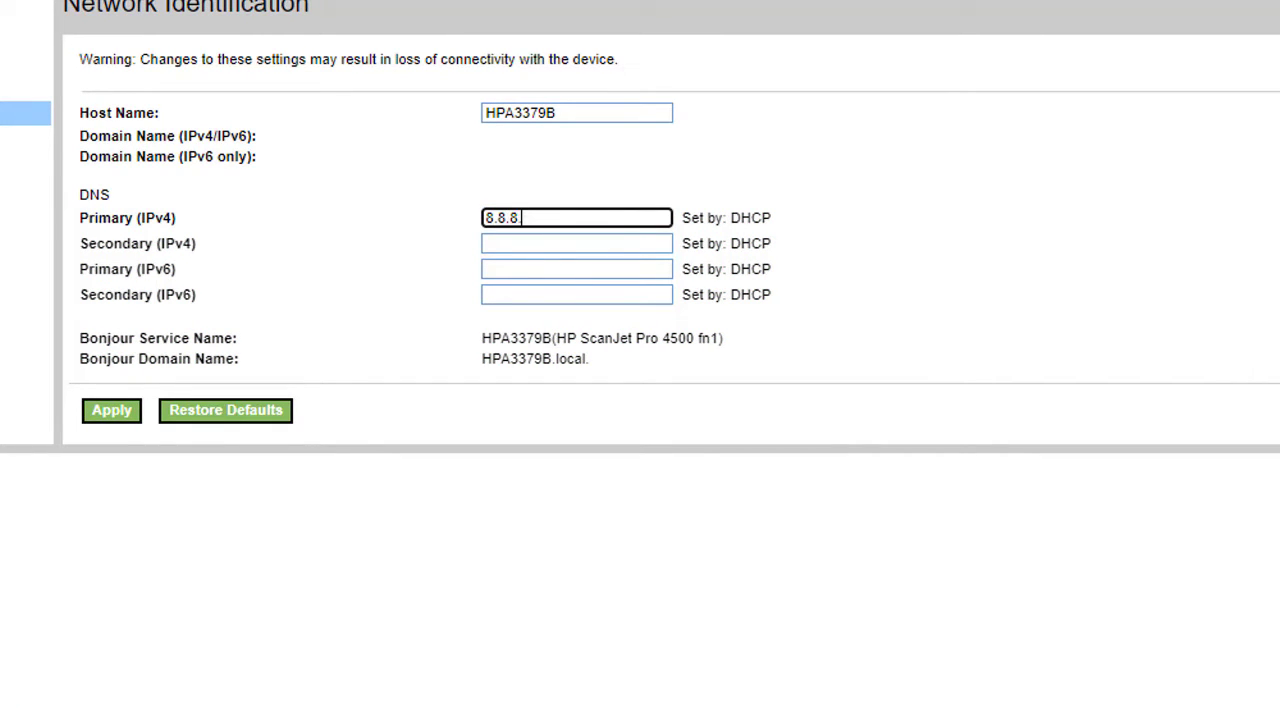
pyautogui.click(524, 240)
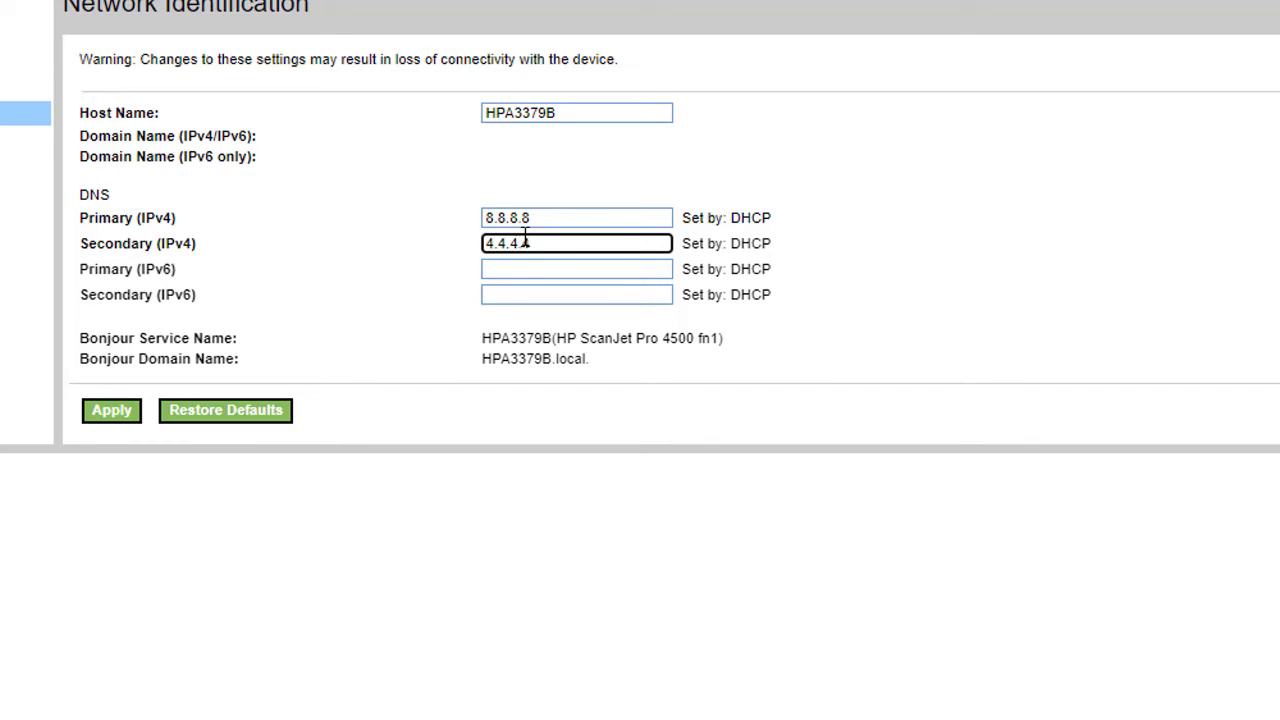
pyautogui.write('4.4.4.4')
pyautogui.click(968, 258)
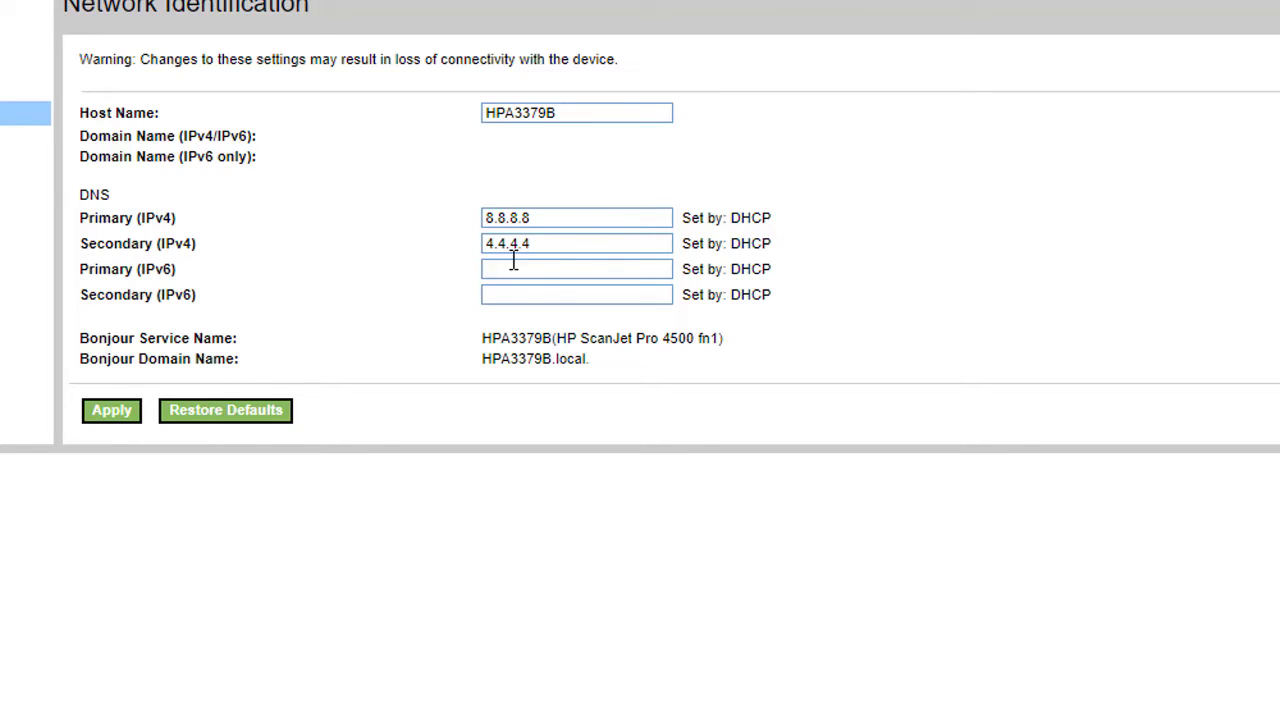
pyautogui.click(127, 418)
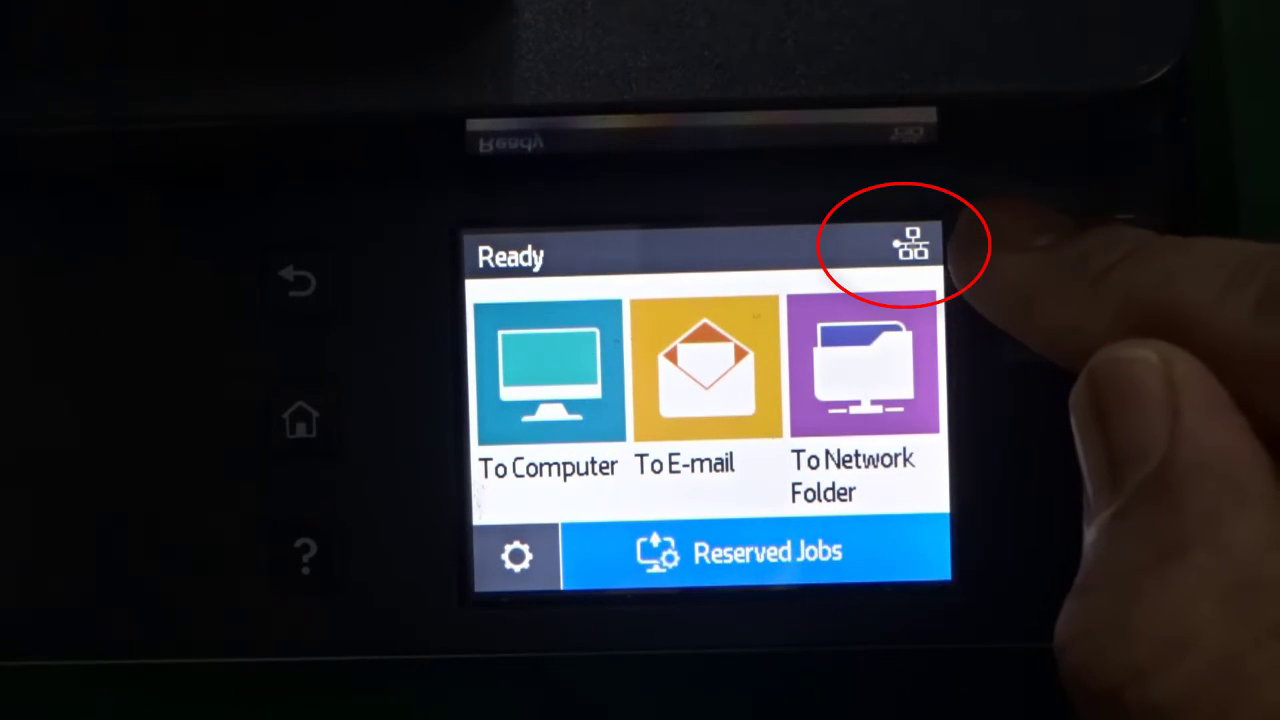
pyautogui.click(910, 243)
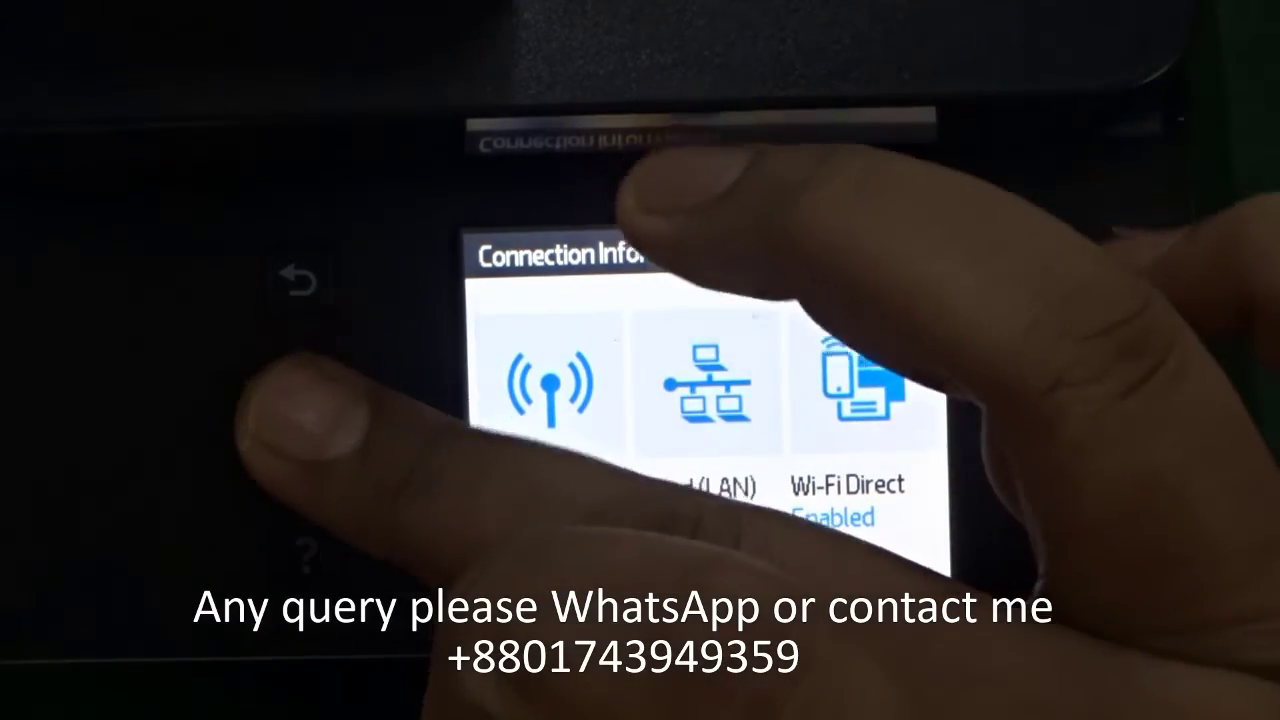
pyautogui.click(300, 418)
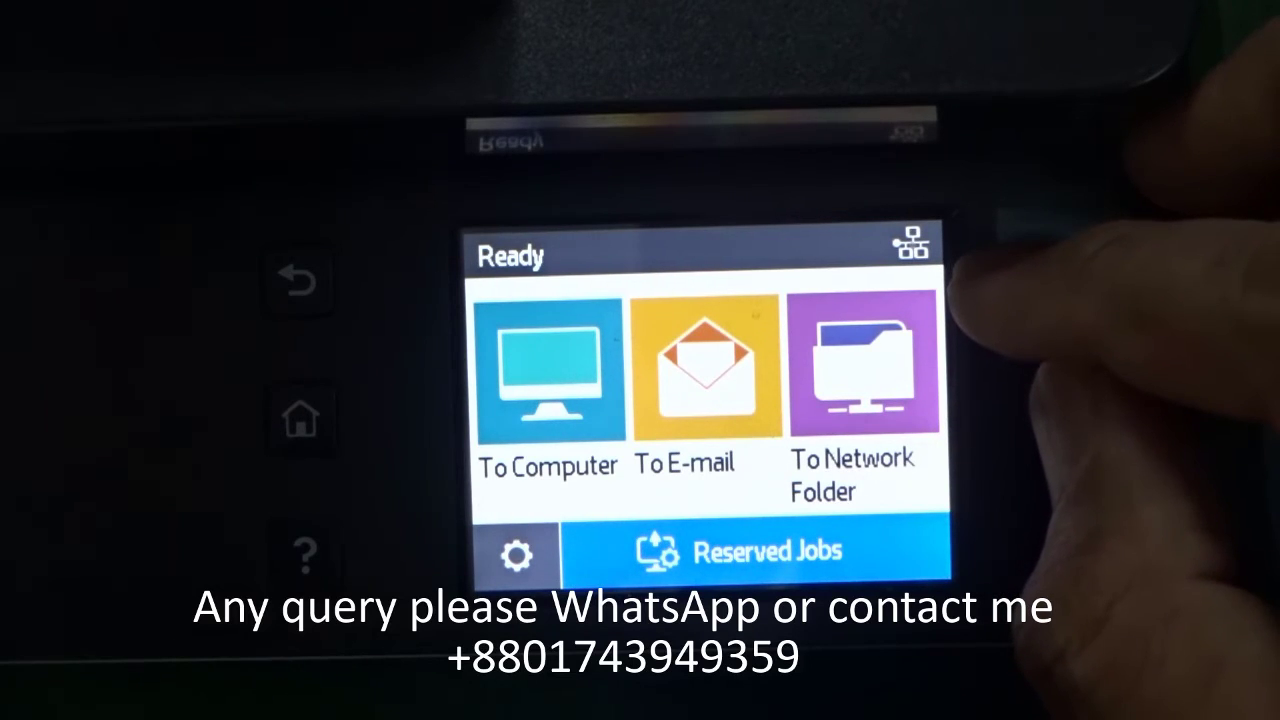
pyautogui.click(912, 242)
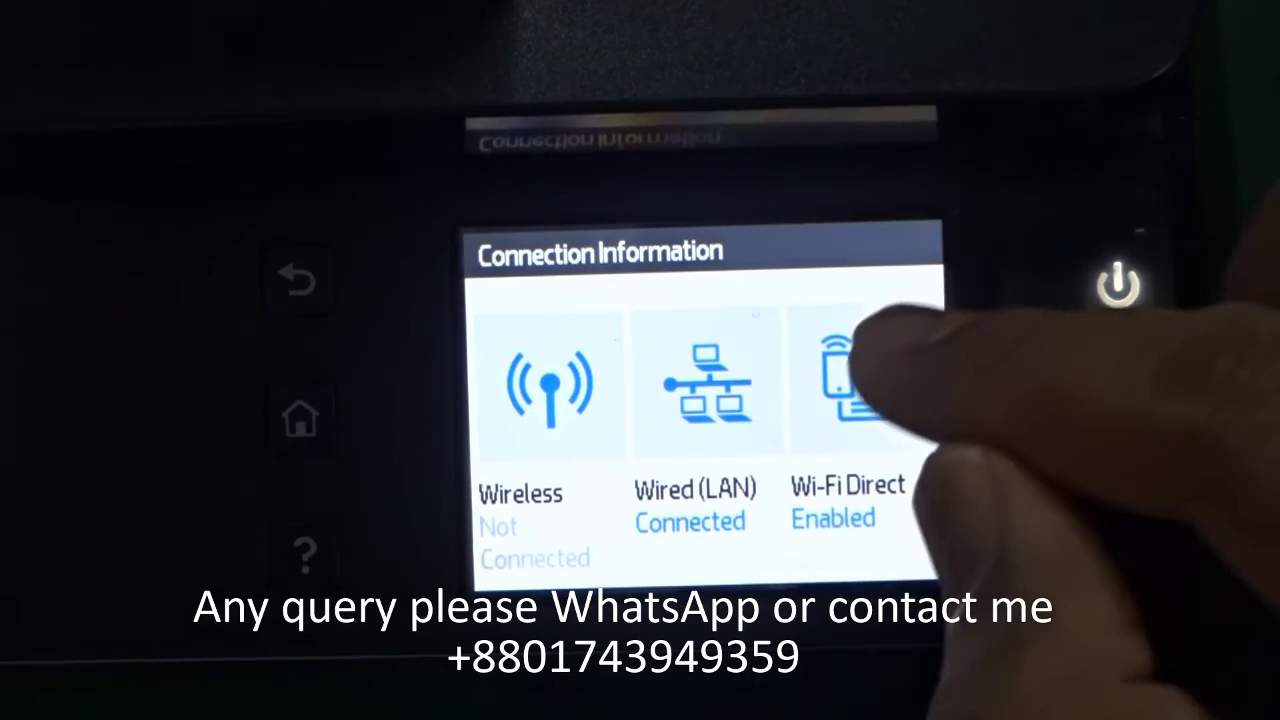
pyautogui.click(700, 400)
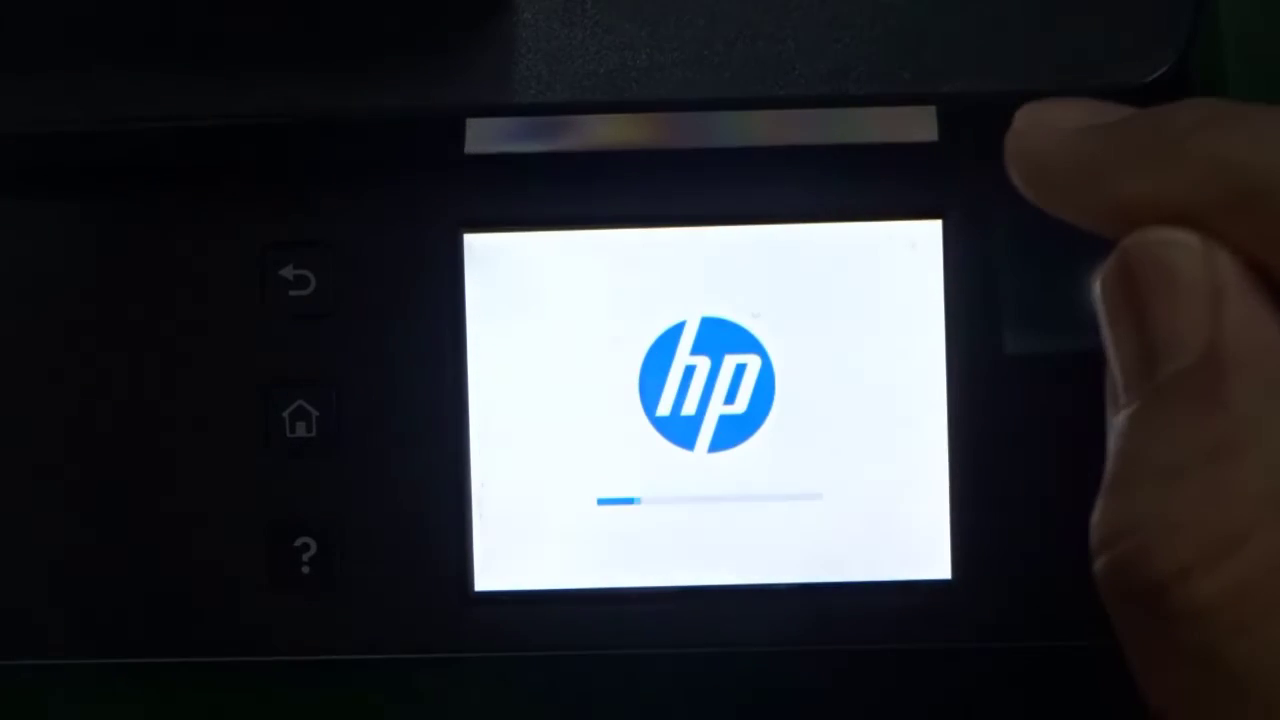